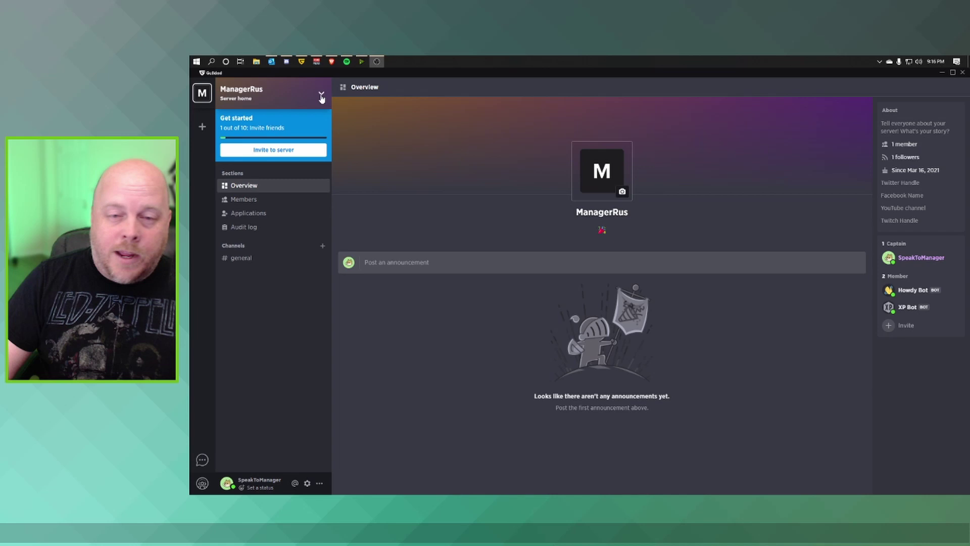
# Start a new bot in the ManagerRus server's settings and name it "Test Bot Bob".
pyautogui.click(321, 96)
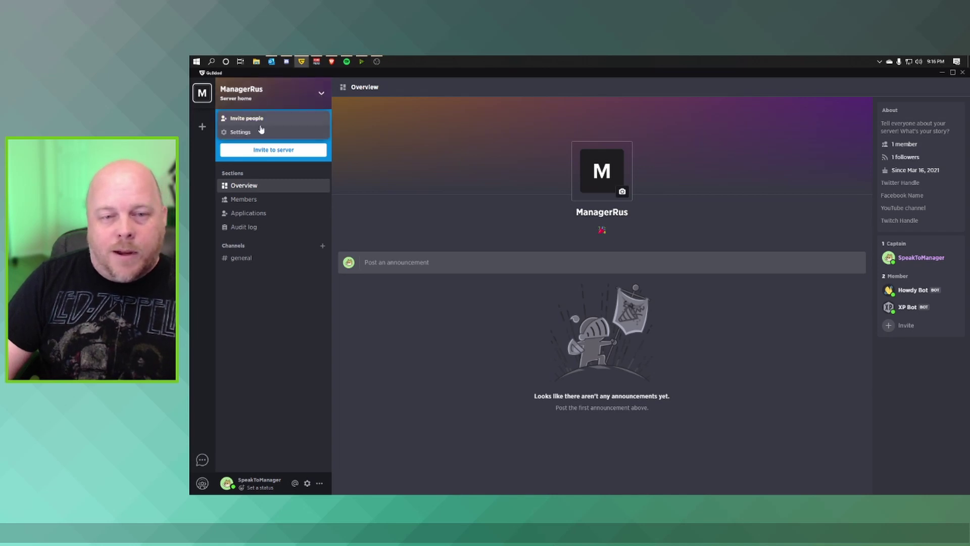
pyautogui.click(245, 134)
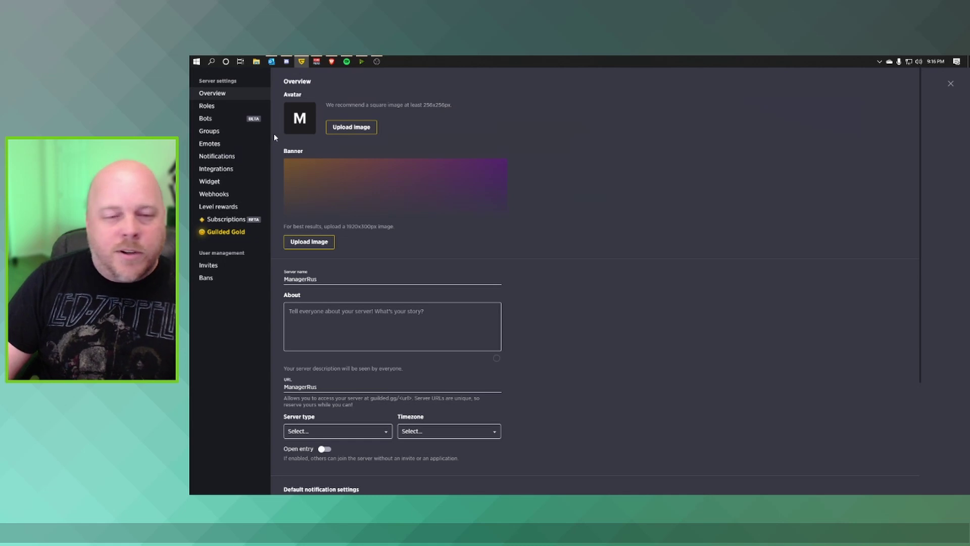
pyautogui.click(217, 124)
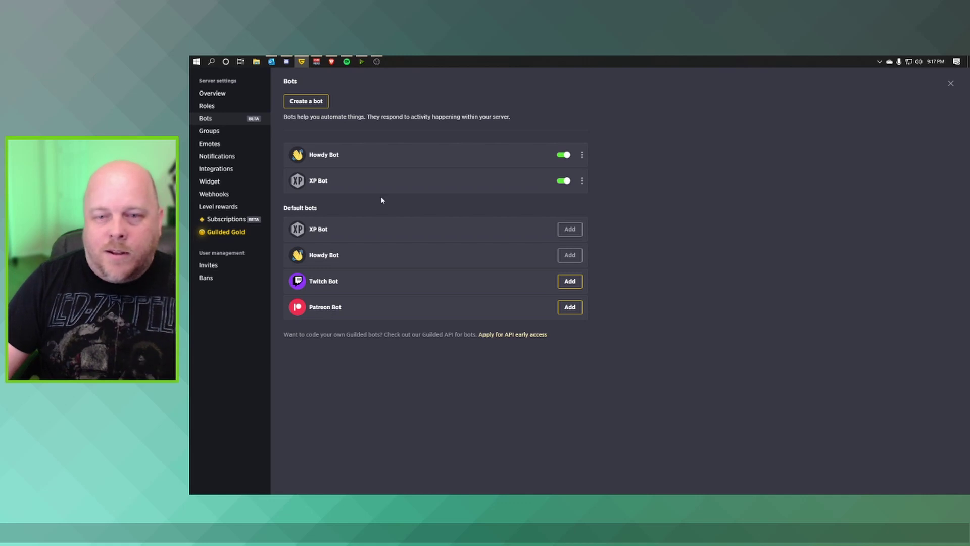
pyautogui.click(313, 107)
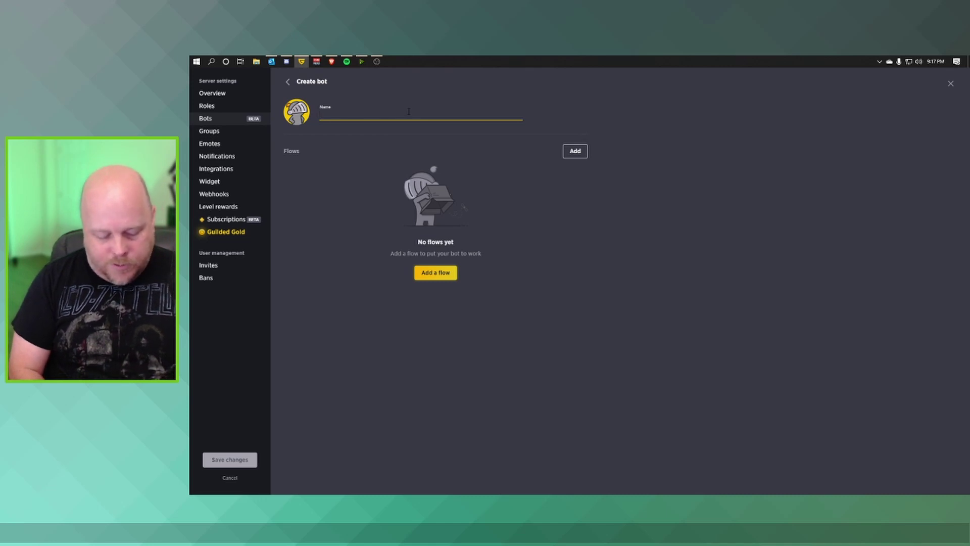
pyautogui.write('Test')
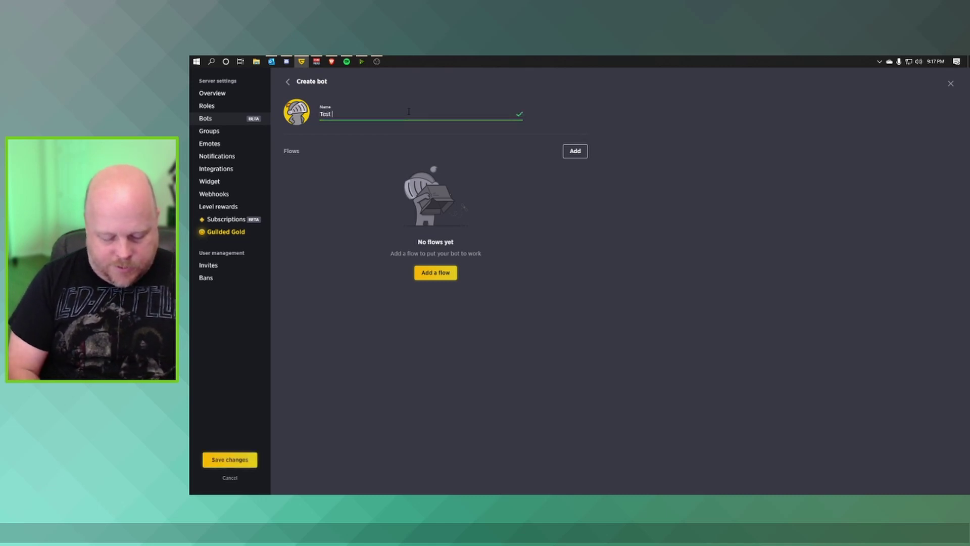
pyautogui.write(' Bot Bob')
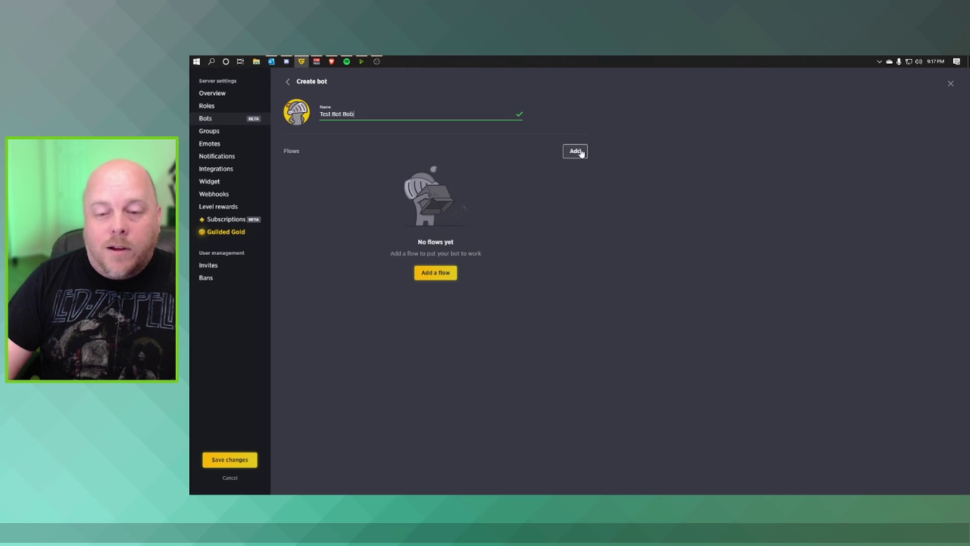
# Add a flow triggered by "Forum topic created" in any forums channel, performed by any member or role.
pyautogui.click(436, 273)
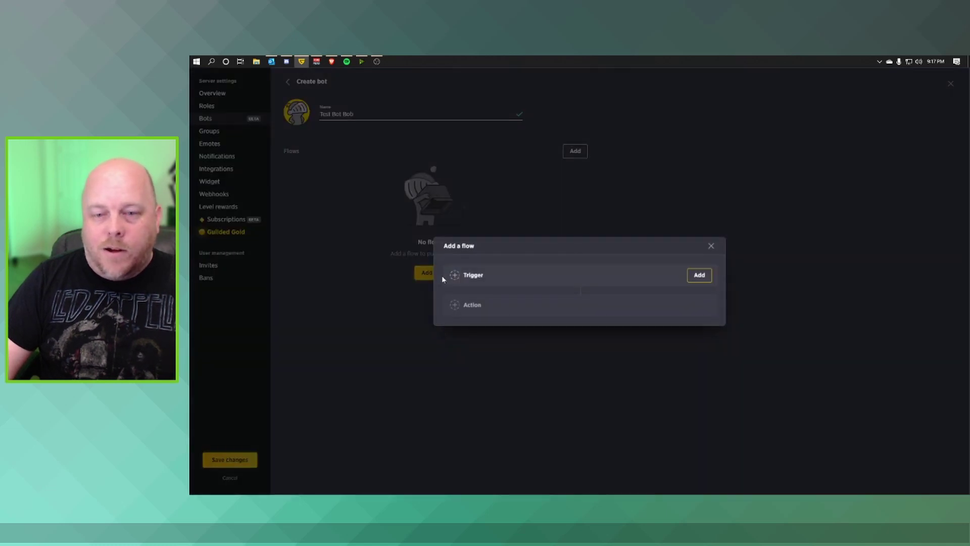
pyautogui.click(700, 275)
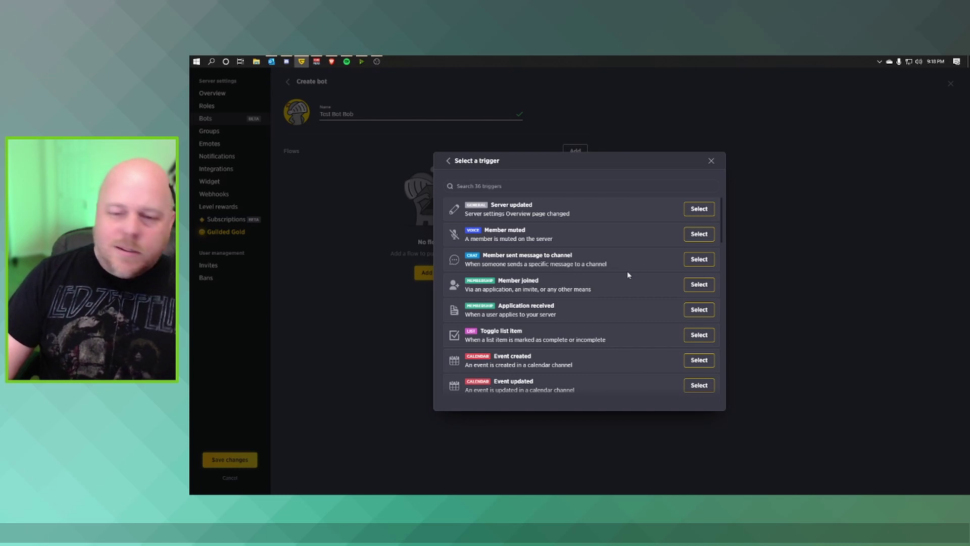
pyautogui.scroll(-2, 628, 274)
pyautogui.scroll(-3, 609, 298)
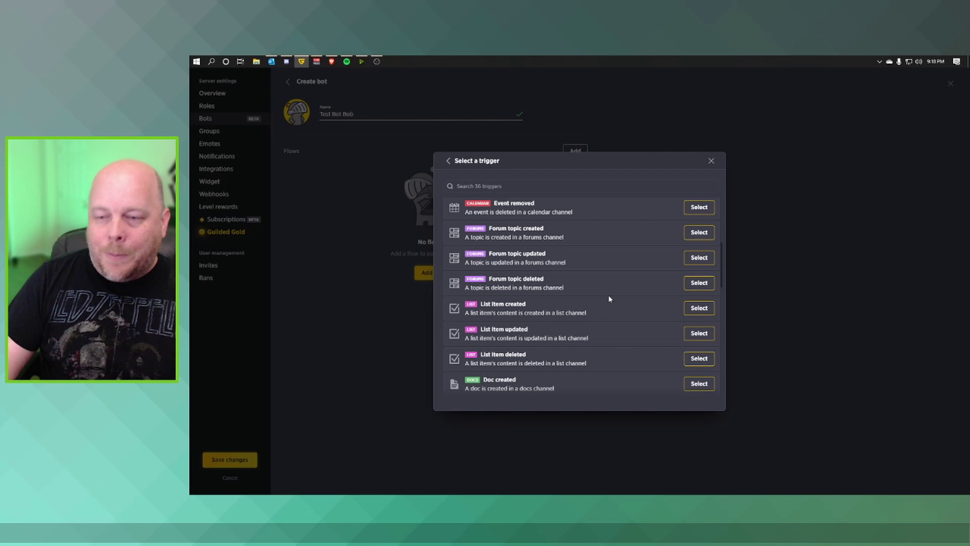
pyautogui.click(699, 233)
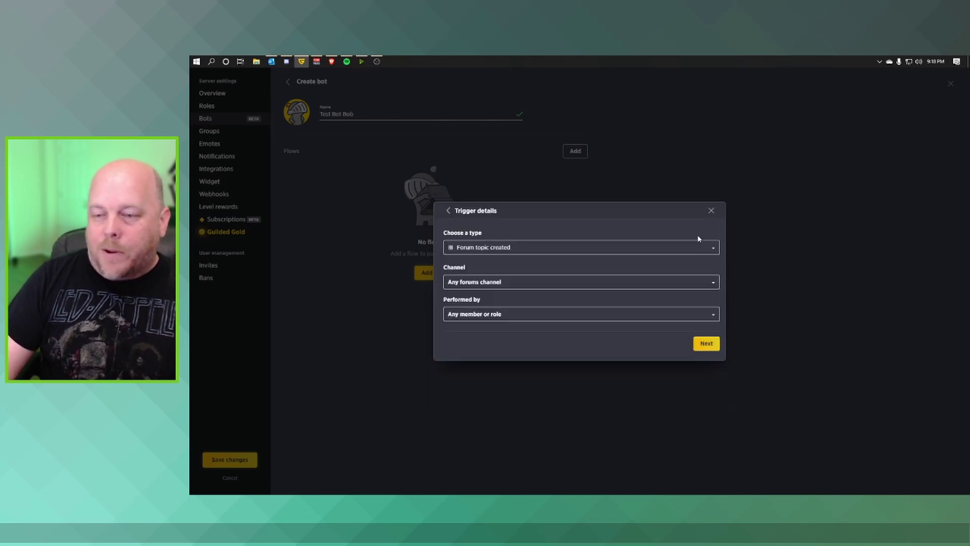
pyautogui.click(506, 286)
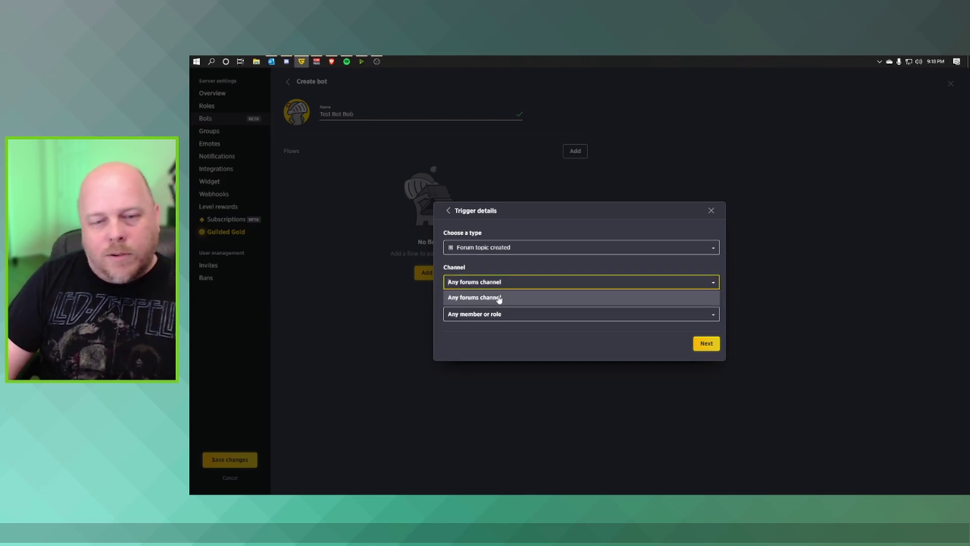
pyautogui.click(495, 316)
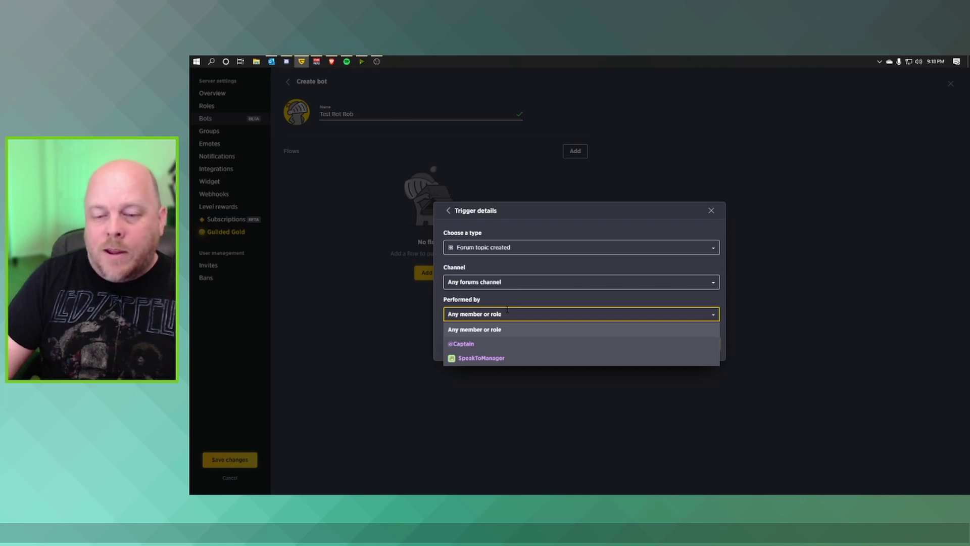
pyautogui.click(536, 295)
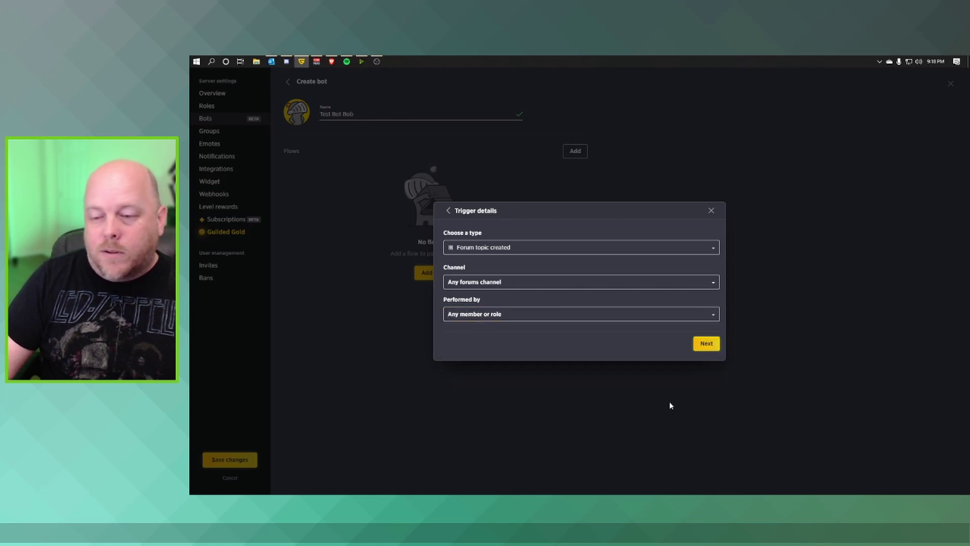
pyautogui.click(708, 343)
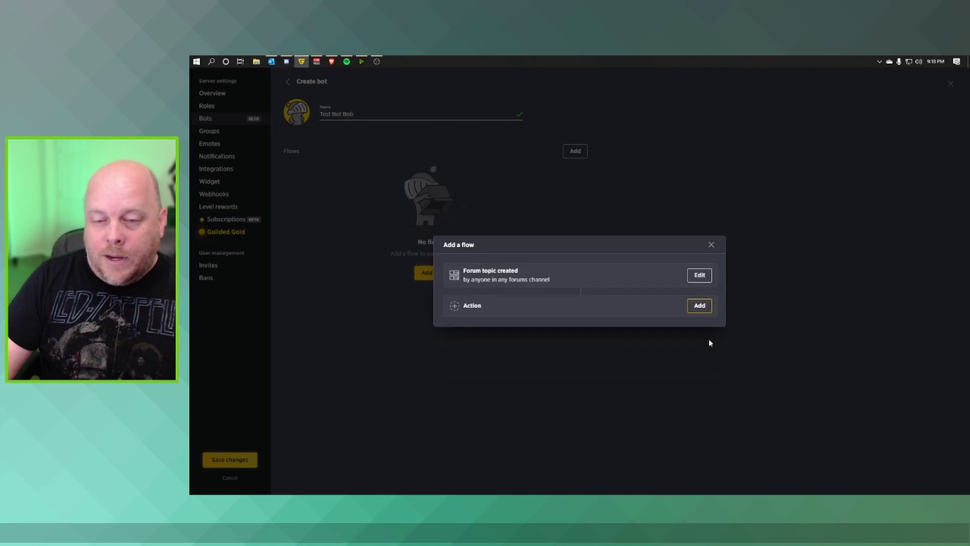
# Add a "Send a custom message" action posting "Hey, a new forum topic was made" to the general channel.
pyautogui.click(704, 309)
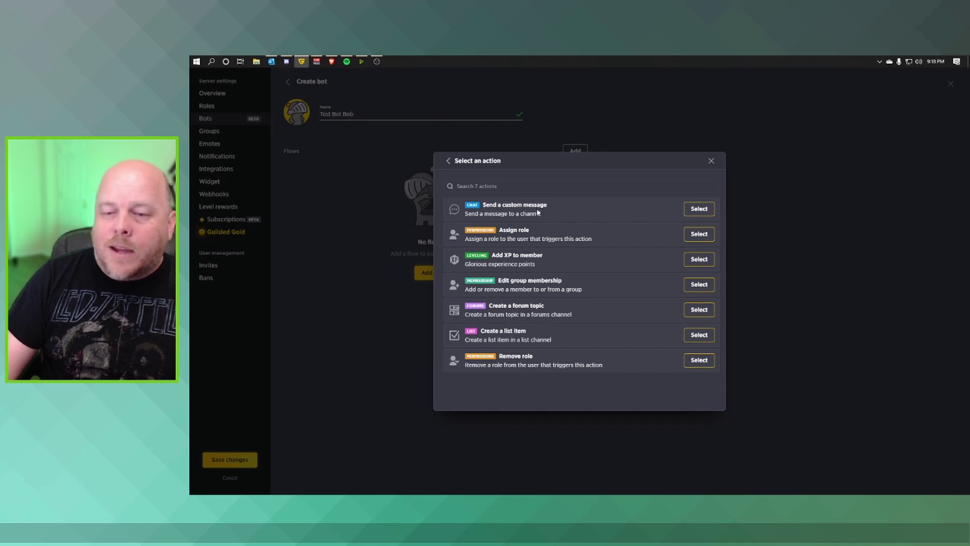
pyautogui.click(700, 209)
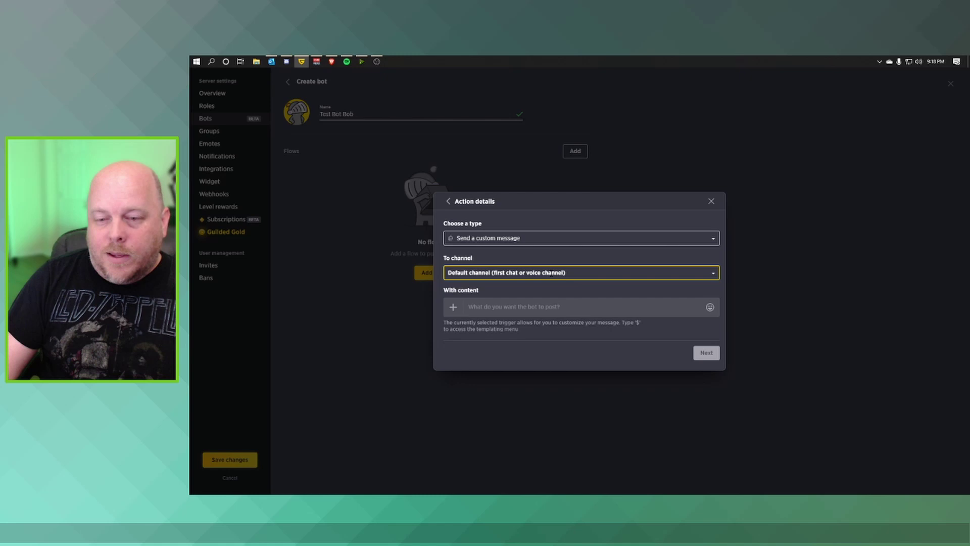
pyautogui.click(533, 273)
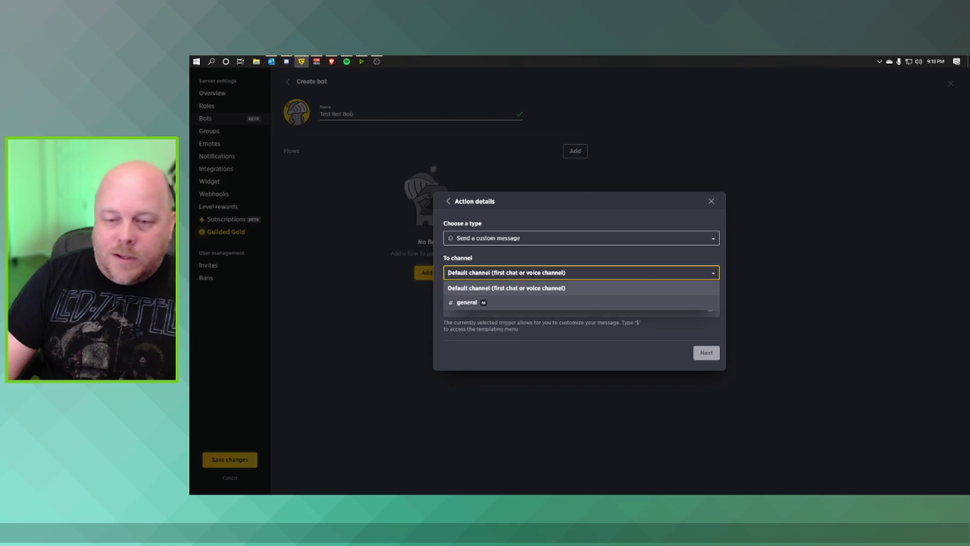
pyautogui.click(466, 302)
pyautogui.click(514, 308)
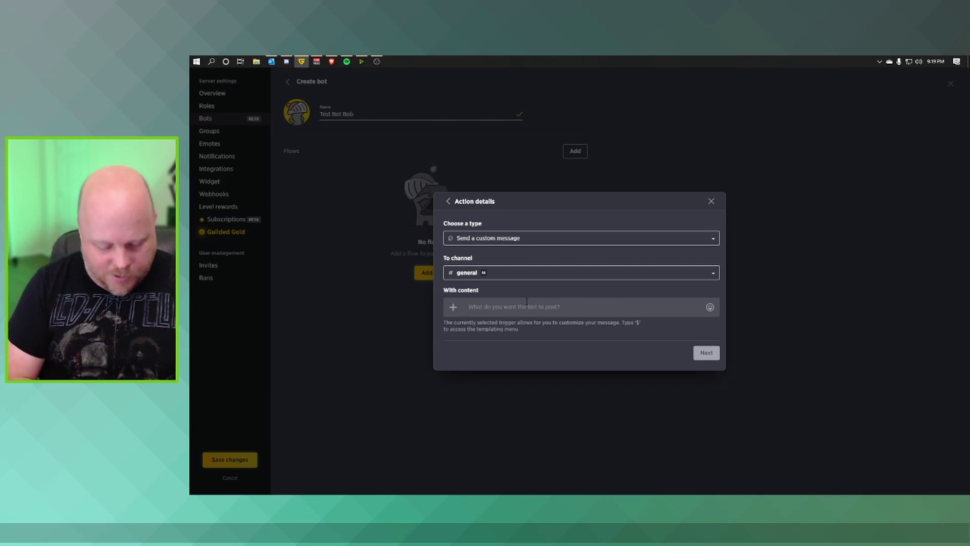
pyautogui.write('Hey')
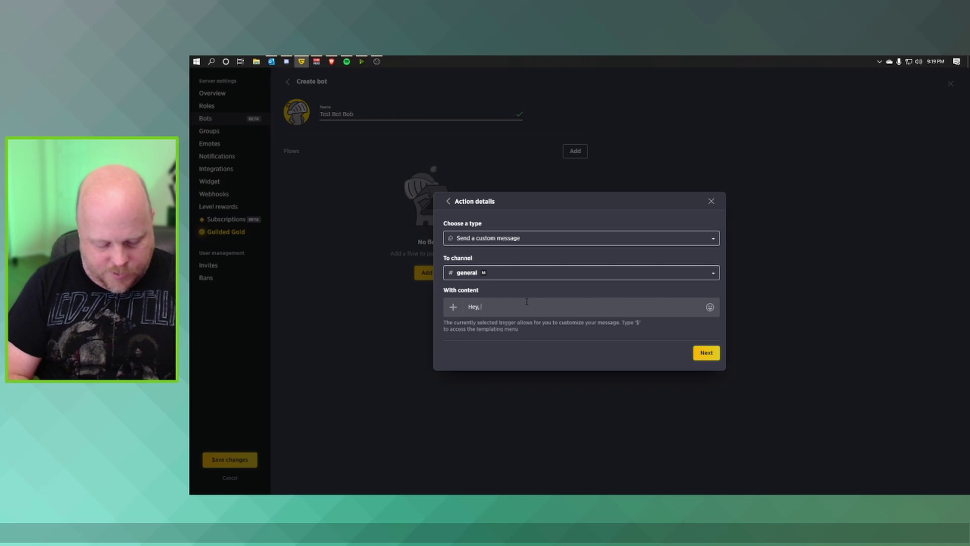
pyautogui.write(', a new fo')
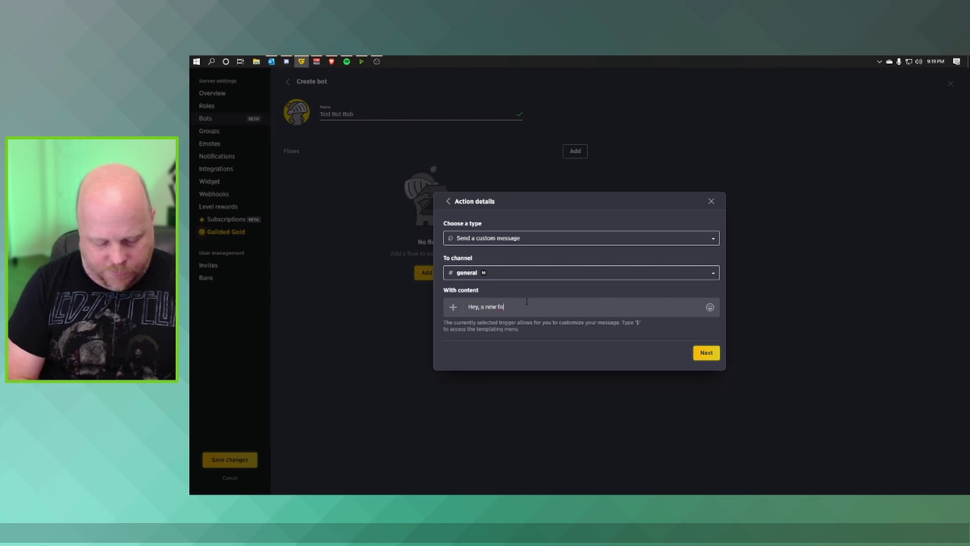
pyautogui.write('rum topic was made')
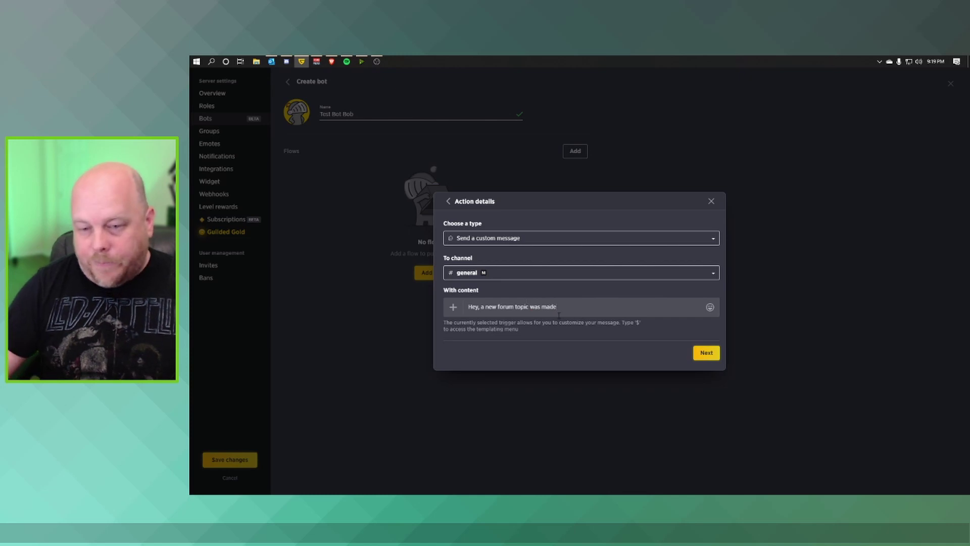
pyautogui.click(706, 352)
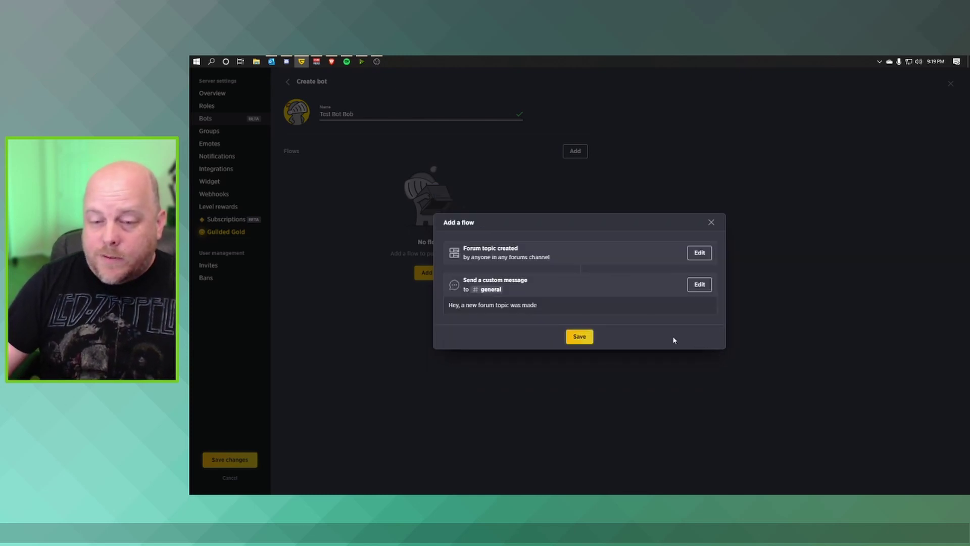
# Save the flow and the new bot, and leave the server settings.
pyautogui.click(586, 340)
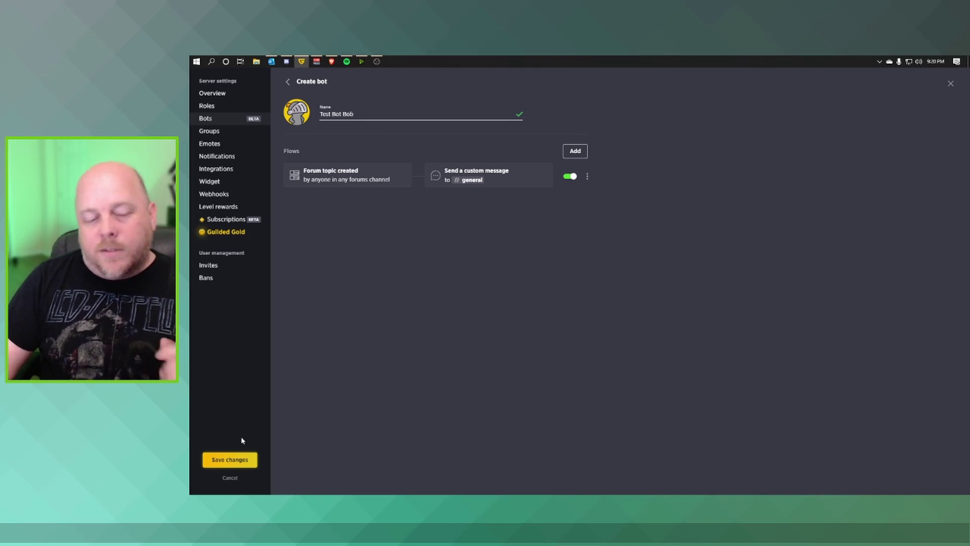
pyautogui.click(237, 459)
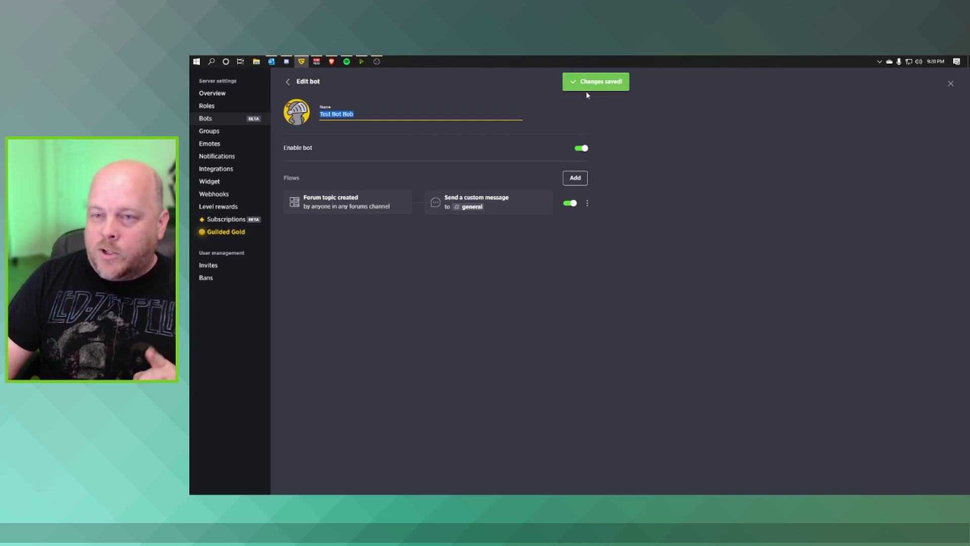
pyautogui.click(951, 86)
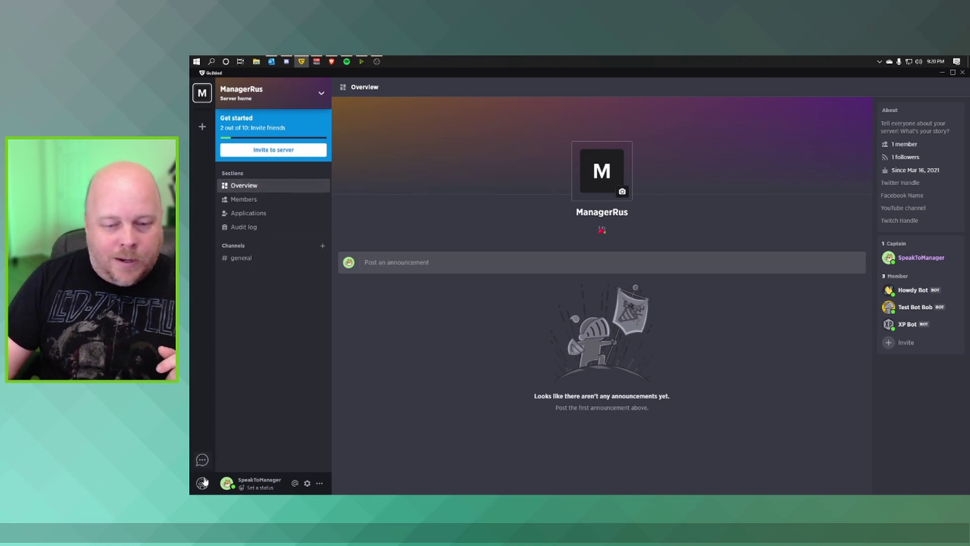
# Create a Forums channel named "Test" in the server.
pyautogui.click(322, 245)
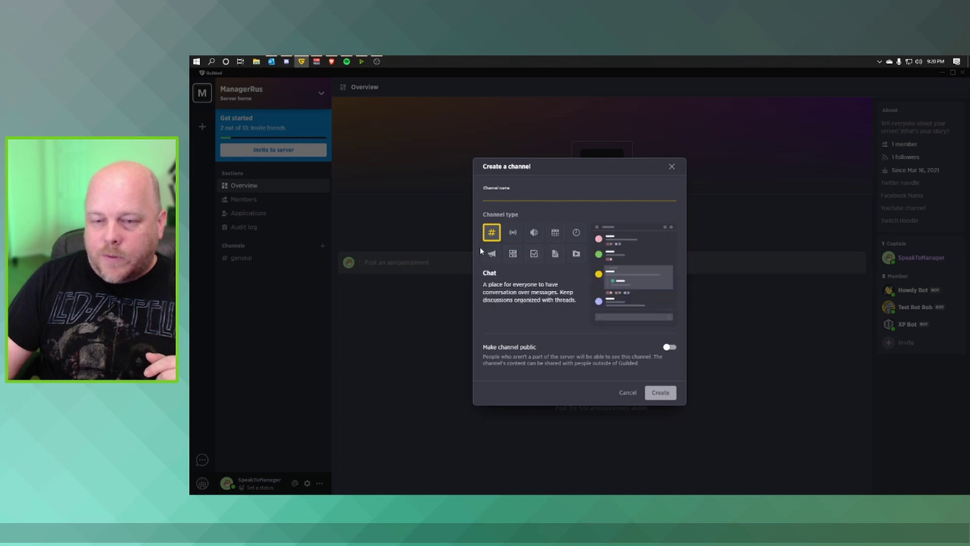
pyautogui.click(513, 253)
pyautogui.click(536, 194)
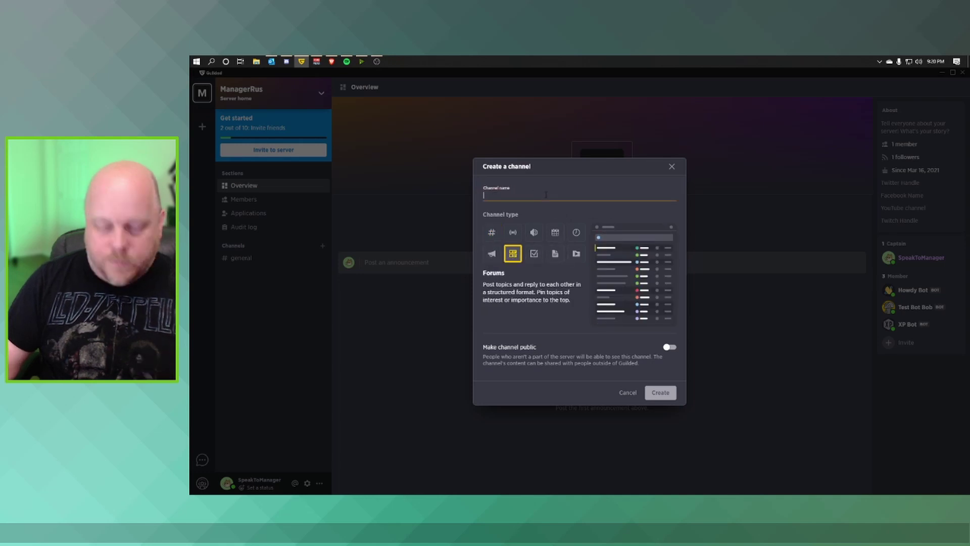
pyautogui.write('Trest')
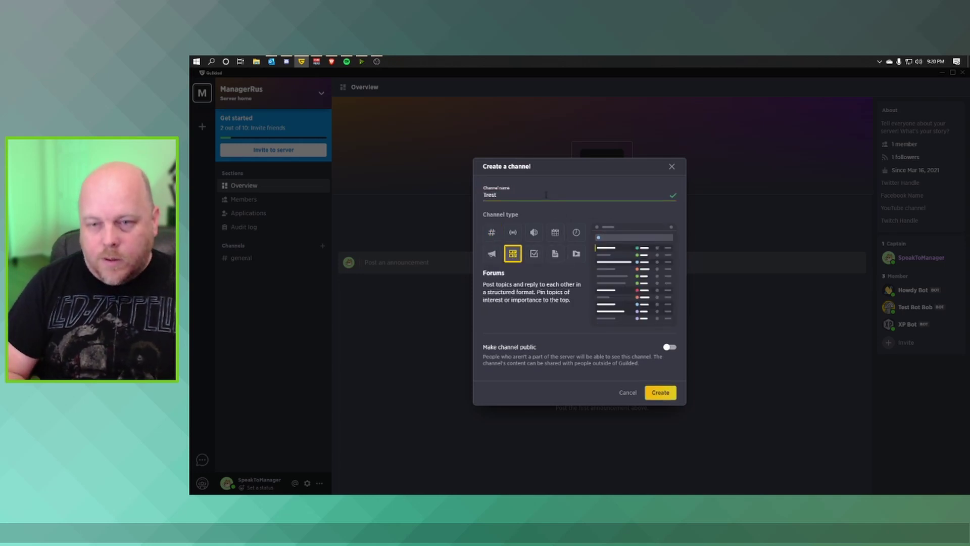
pyautogui.press('BackSpace')
pyautogui.press('BackSpace')
pyautogui.press('BackSpace')
pyautogui.press('BackSpace')
pyautogui.write('est')
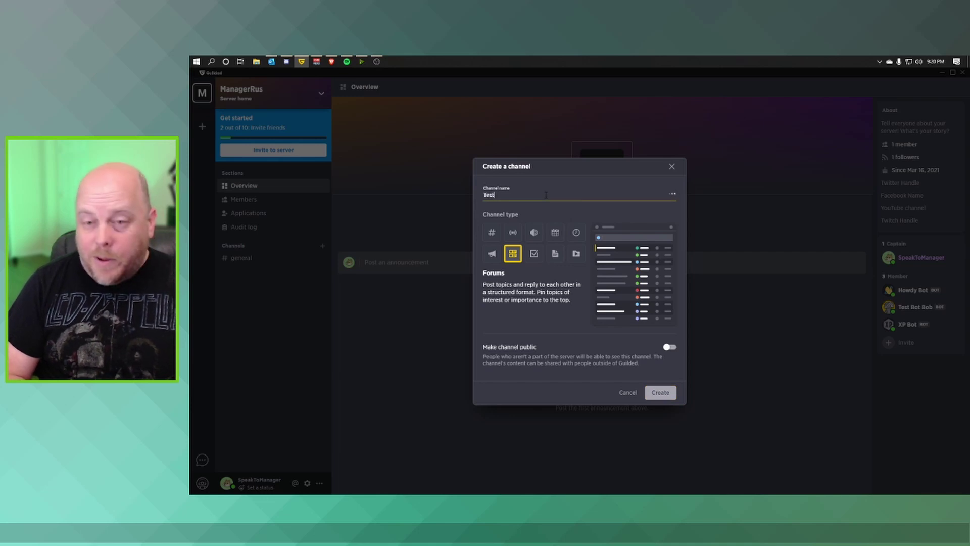
pyautogui.click(661, 394)
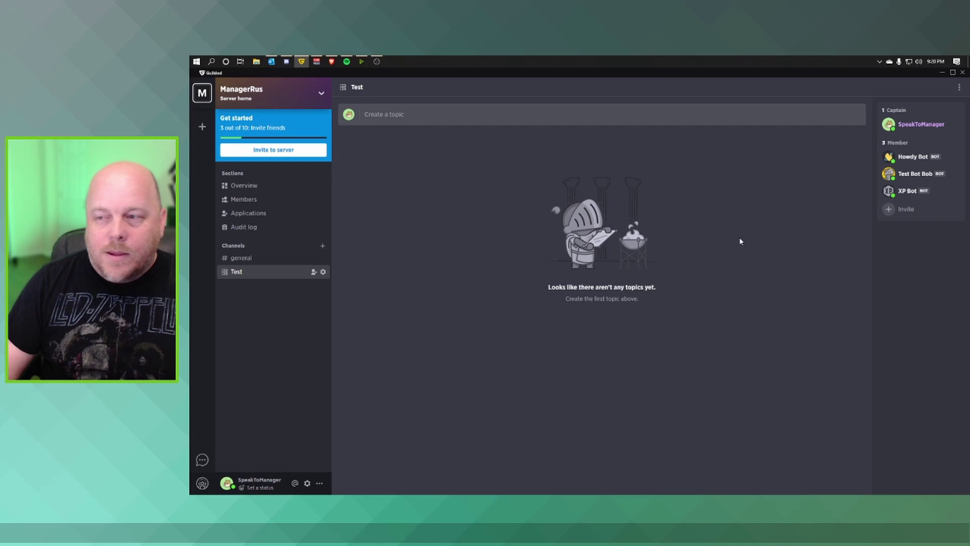
# Start a new topic in the Test forum channel with the title "Test topic here".
pyautogui.click(419, 117)
pyautogui.write('T')
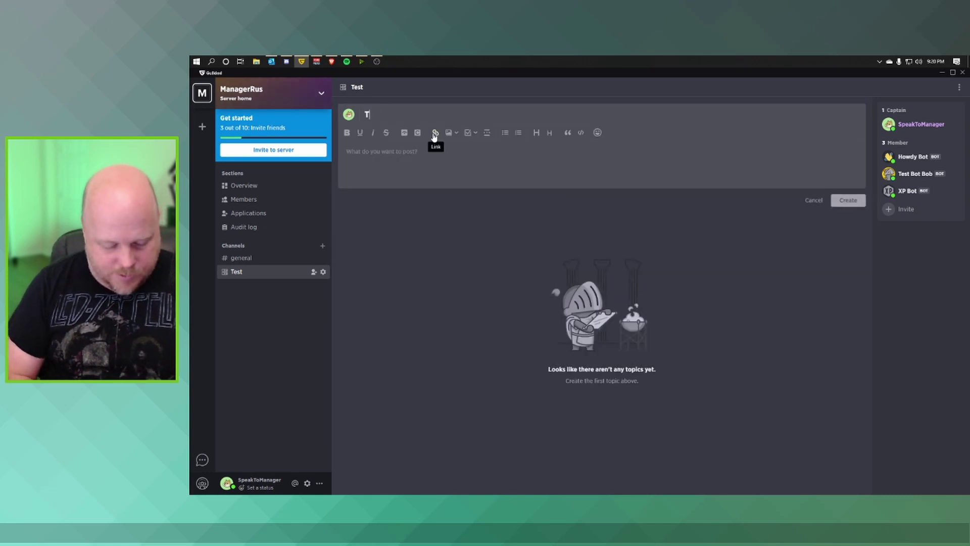
pyautogui.write('est topci')
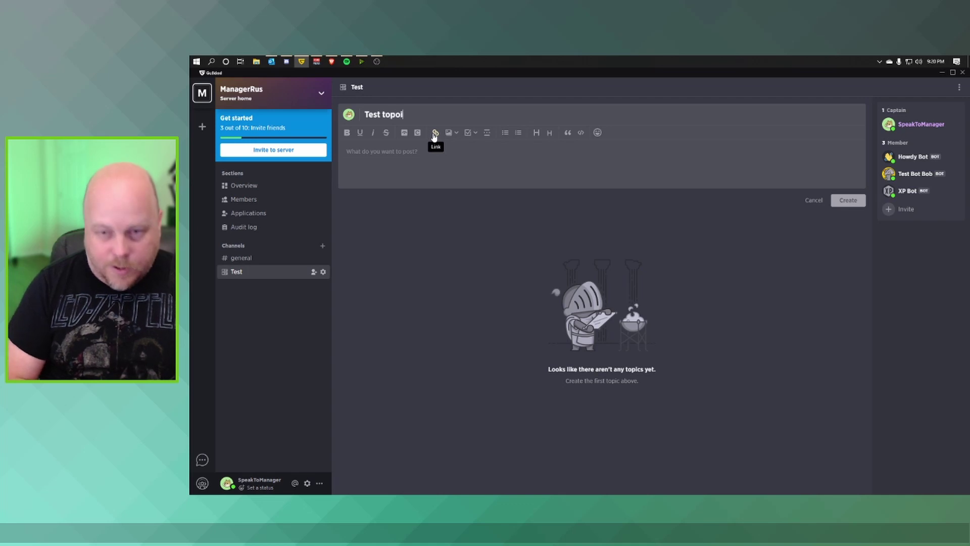
pyautogui.press('BackSpace')
pyautogui.press('BackSpace')
pyautogui.press('BackSpace')
pyautogui.write('pic')
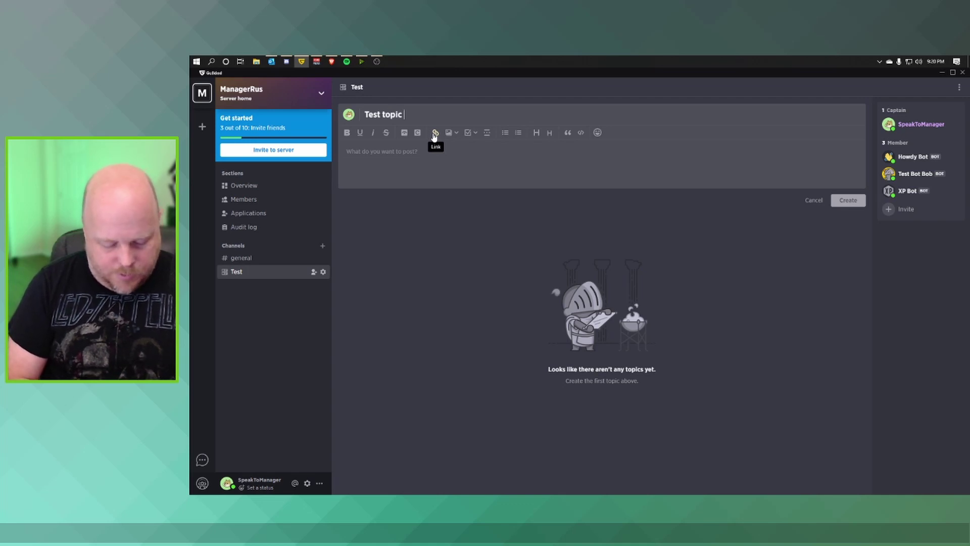
pyautogui.write(' here')
# Create the topic with the body "Words go in here to read,." and check the general channel for the bot's message.
pyautogui.click(417, 151)
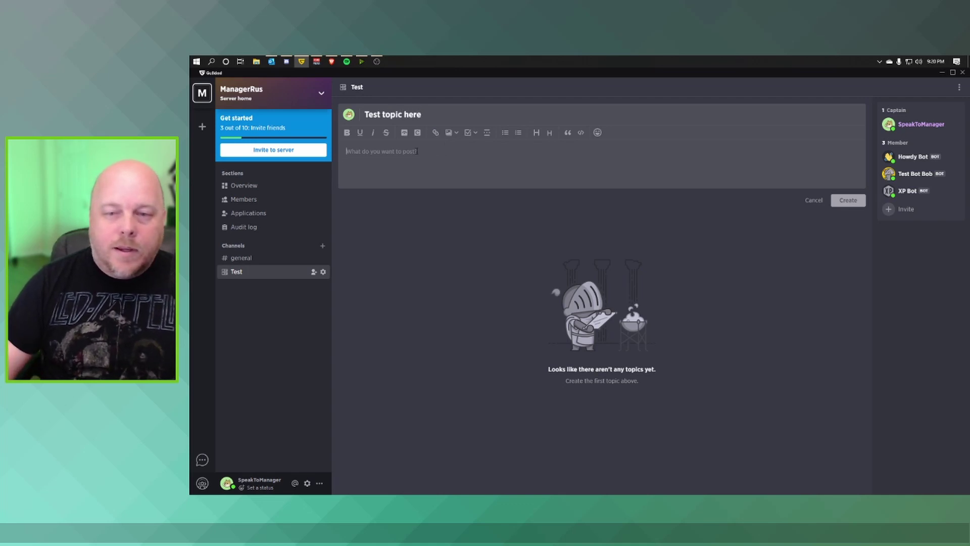
pyautogui.write('Word')
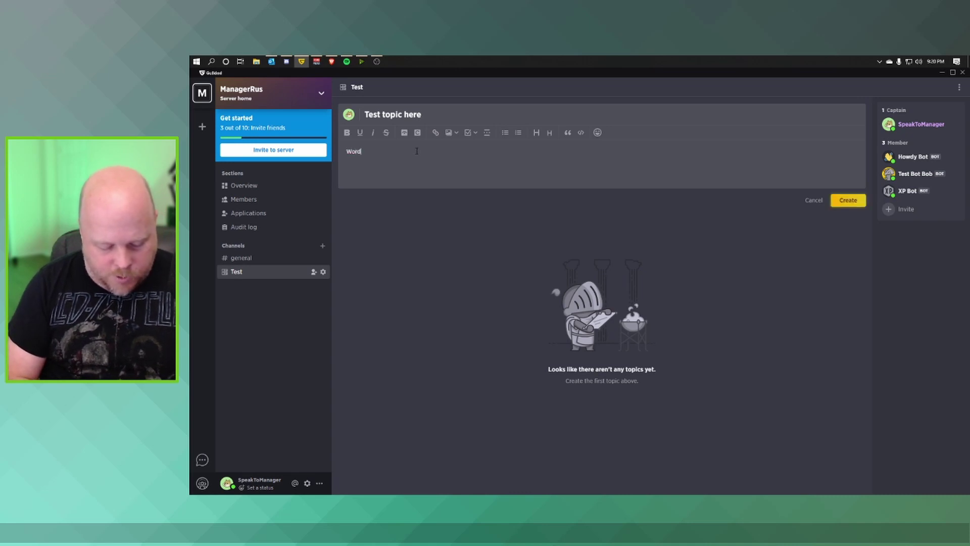
pyautogui.write('s go in here')
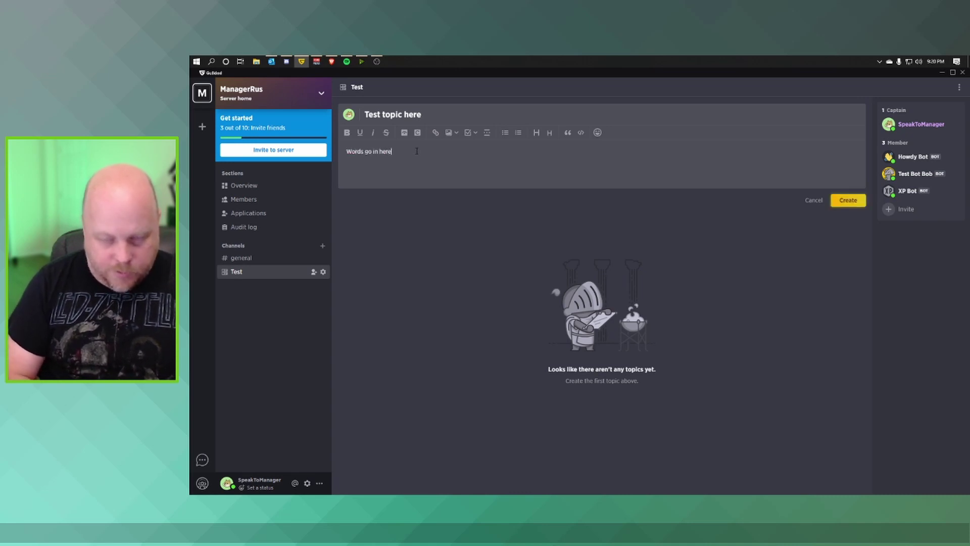
pyautogui.write(' to read.')
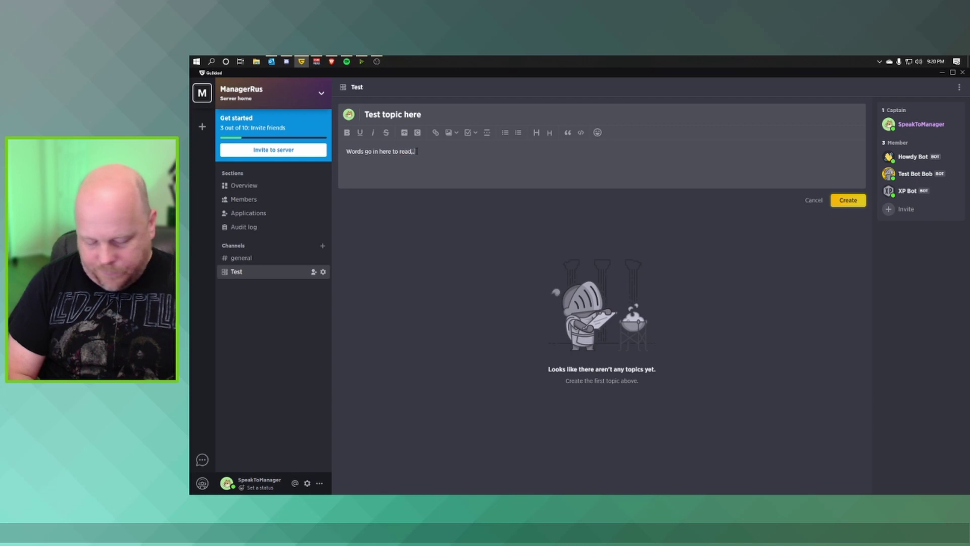
pyautogui.click(852, 206)
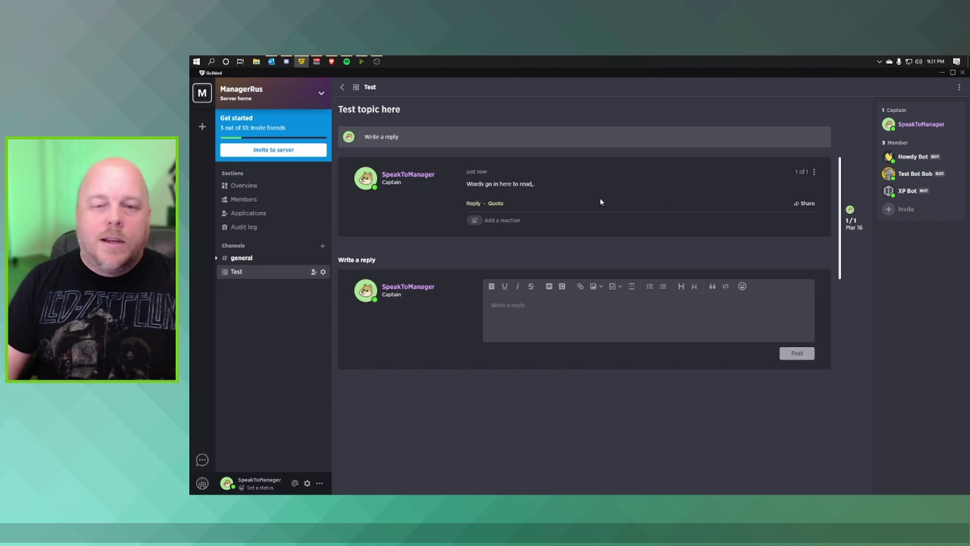
pyautogui.click(242, 259)
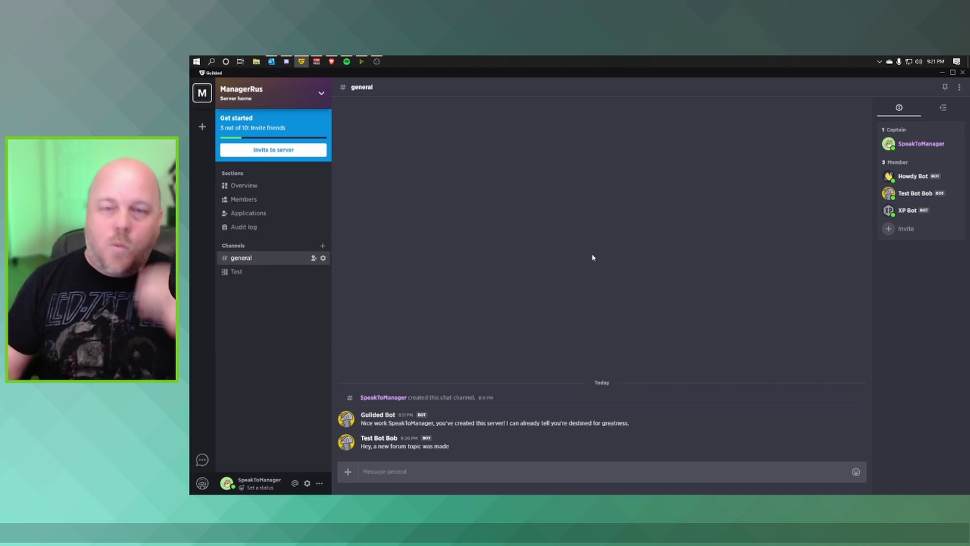
# Disable XP Bot and Howdy Bot in the server's bot settings.
pyautogui.click(321, 97)
pyautogui.click(240, 132)
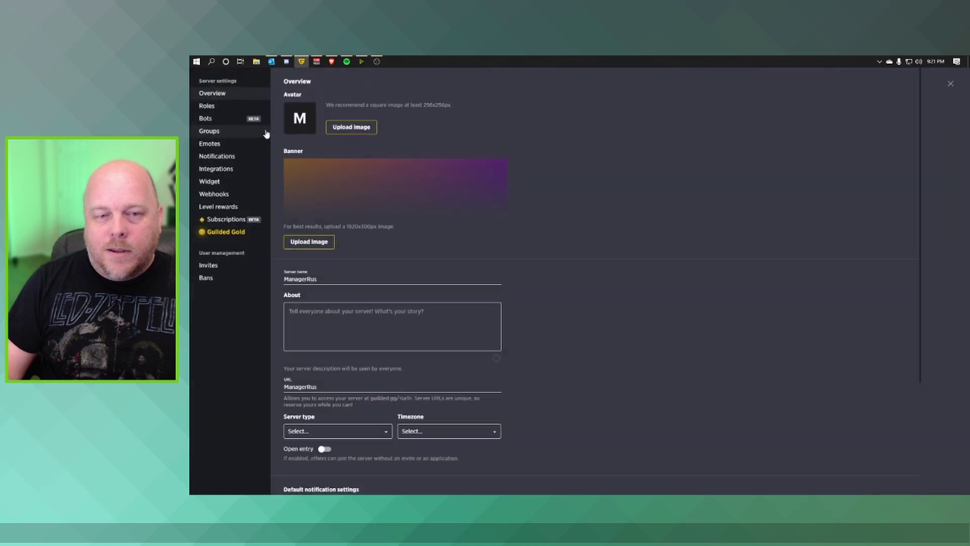
pyautogui.click(205, 120)
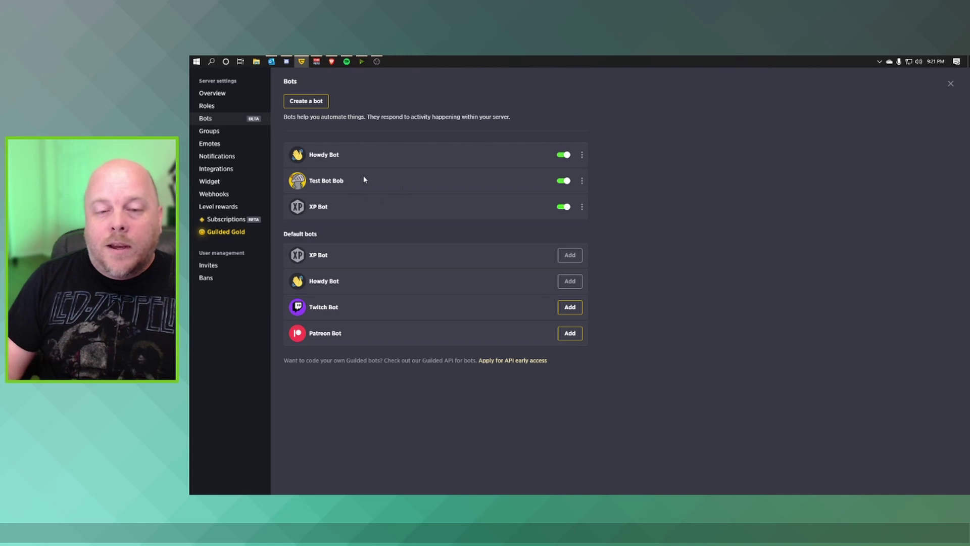
pyautogui.click(564, 208)
pyautogui.click(565, 156)
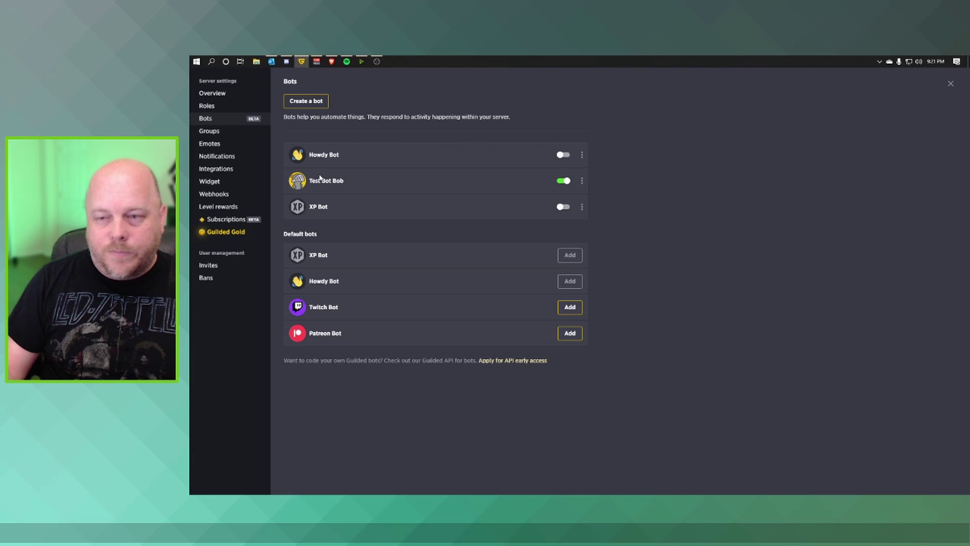
# Edit Test Bot Bob and add a flow triggered by "Twitch stream online", with the stream started by any member or role.
pyautogui.click(582, 182)
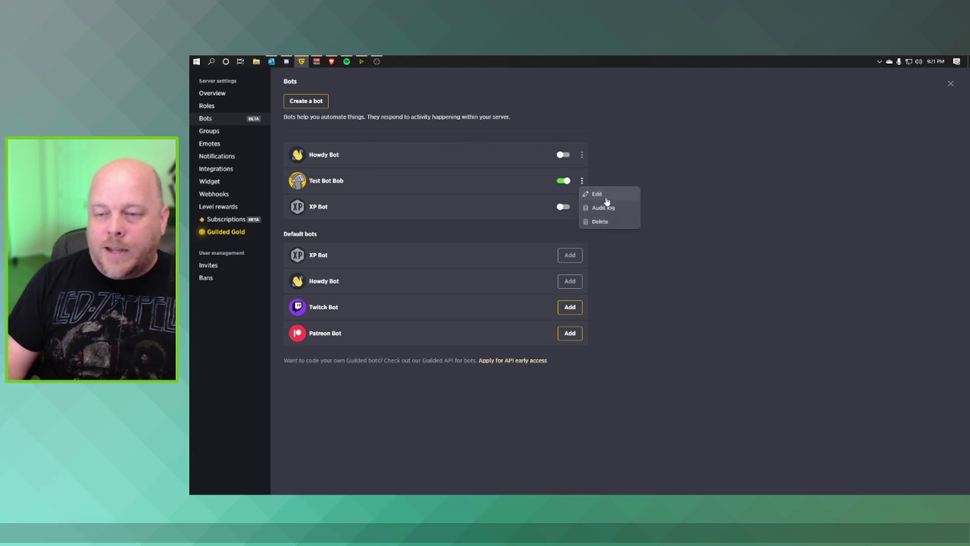
pyautogui.click(601, 196)
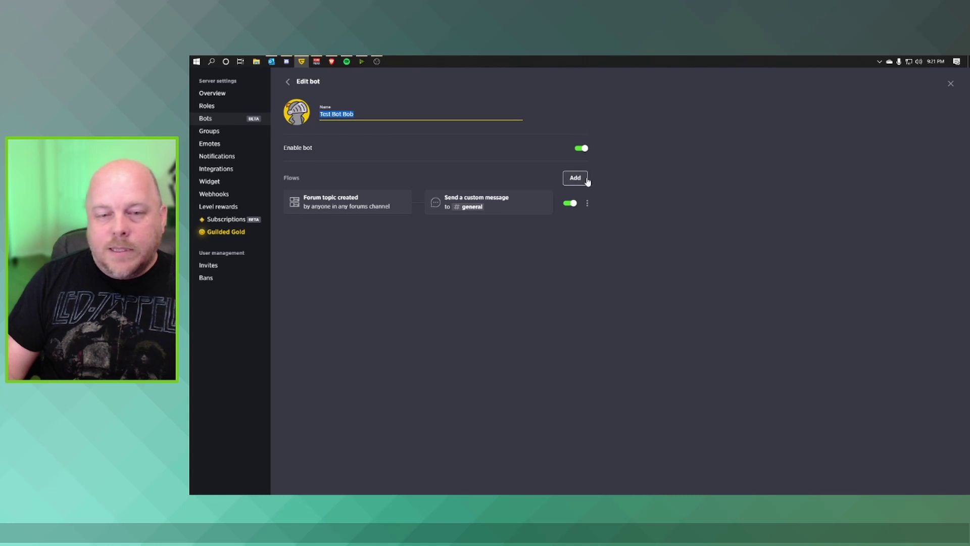
pyautogui.click(585, 180)
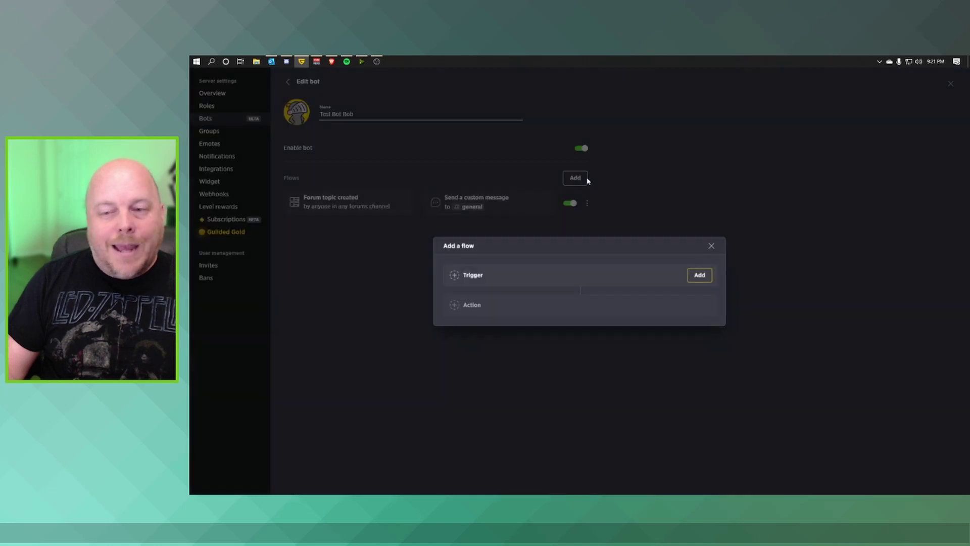
pyautogui.click(706, 279)
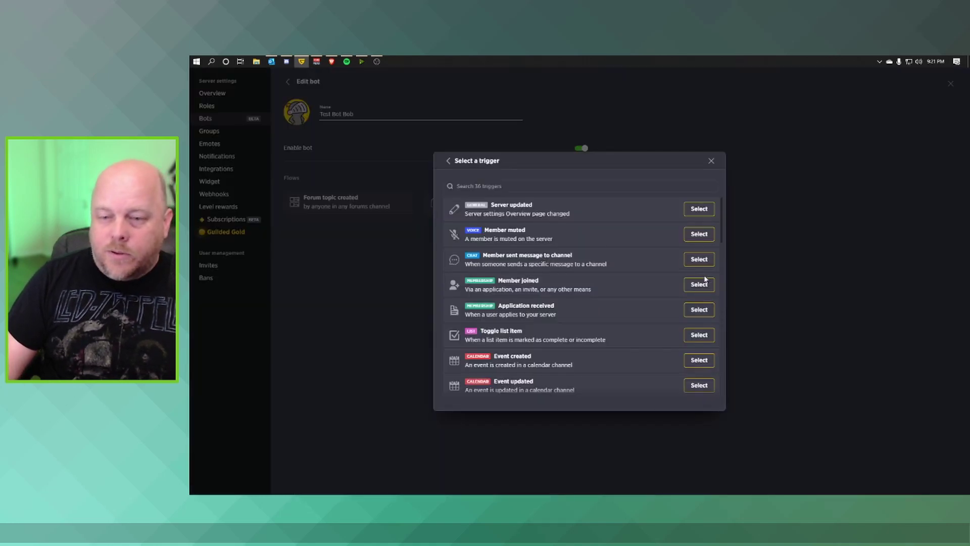
pyautogui.scroll(-10, 646, 296)
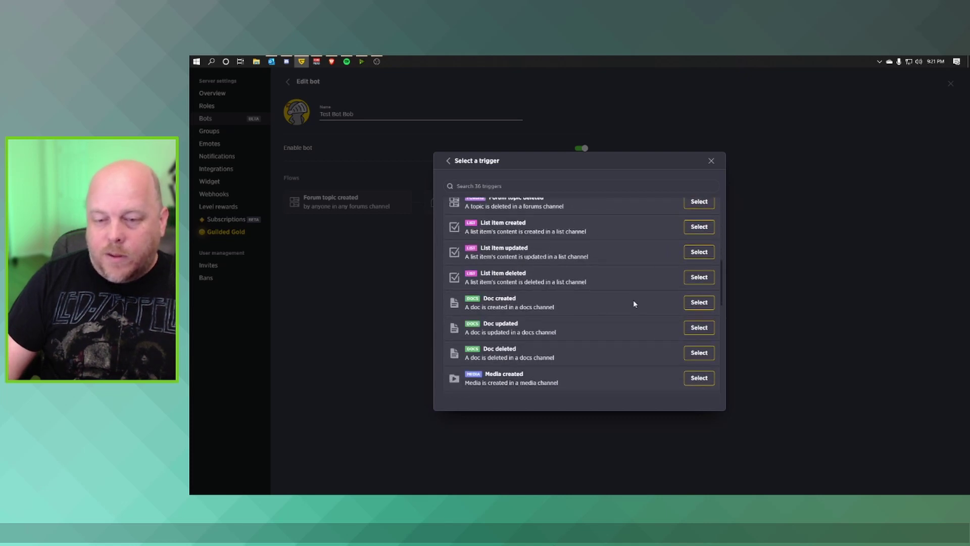
pyautogui.scroll(-5, 635, 304)
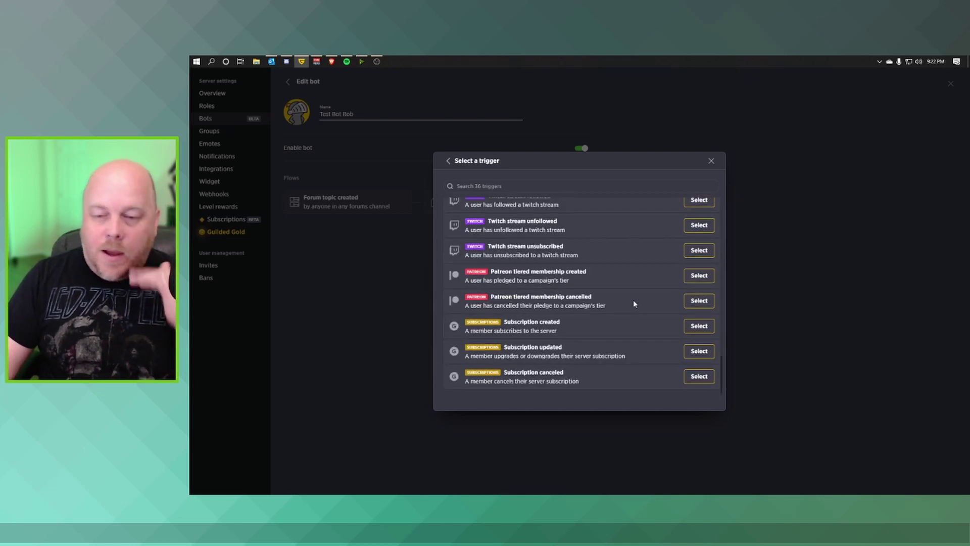
pyautogui.scroll(1, 635, 304)
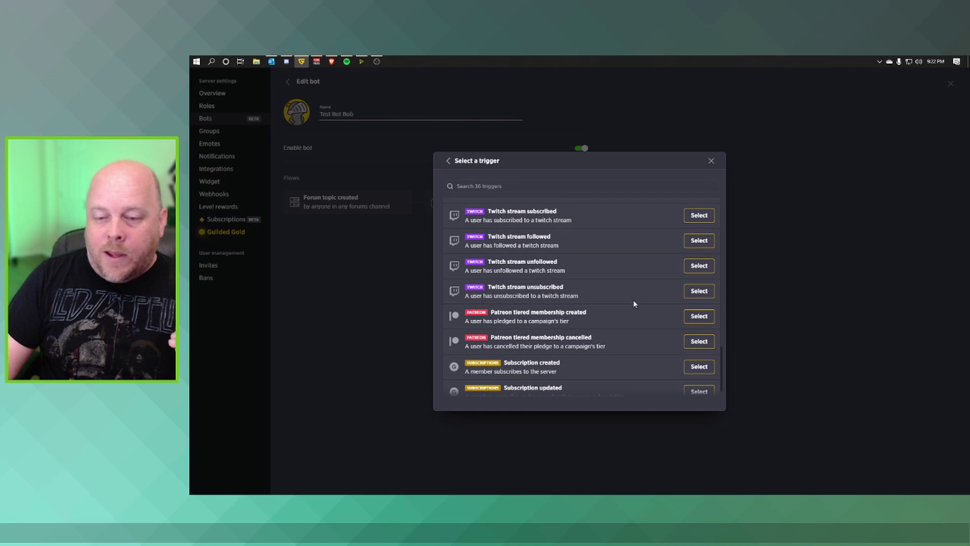
pyautogui.scroll(1, 635, 304)
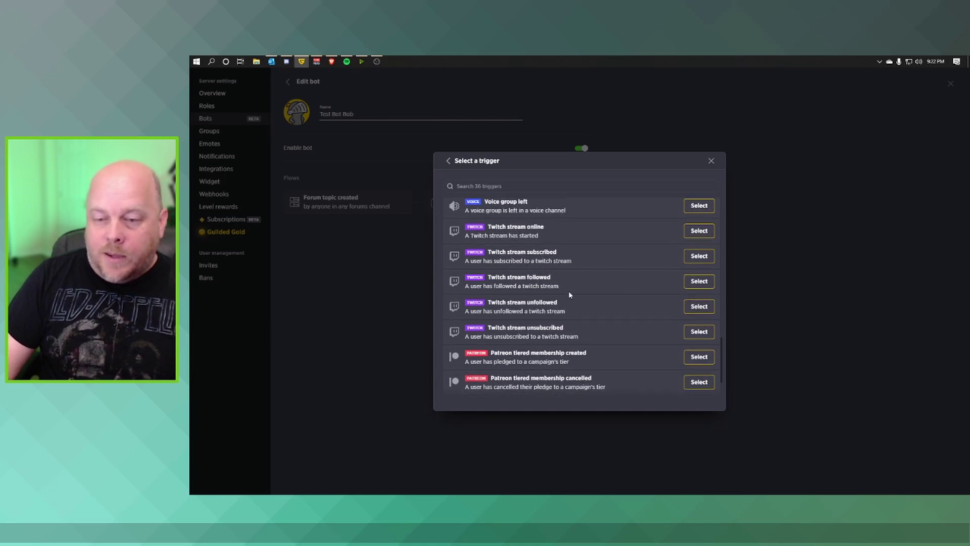
pyautogui.scroll(1, 568, 290)
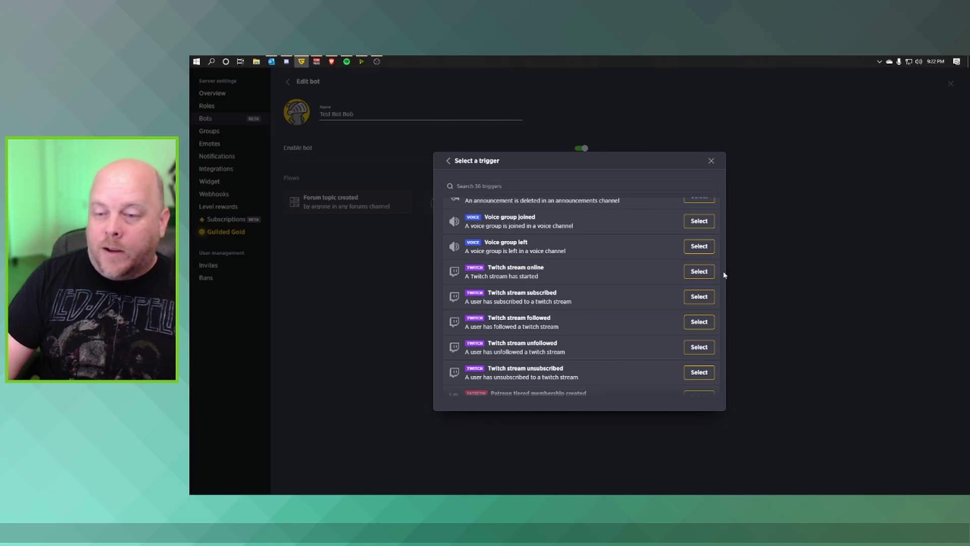
pyautogui.click(698, 271)
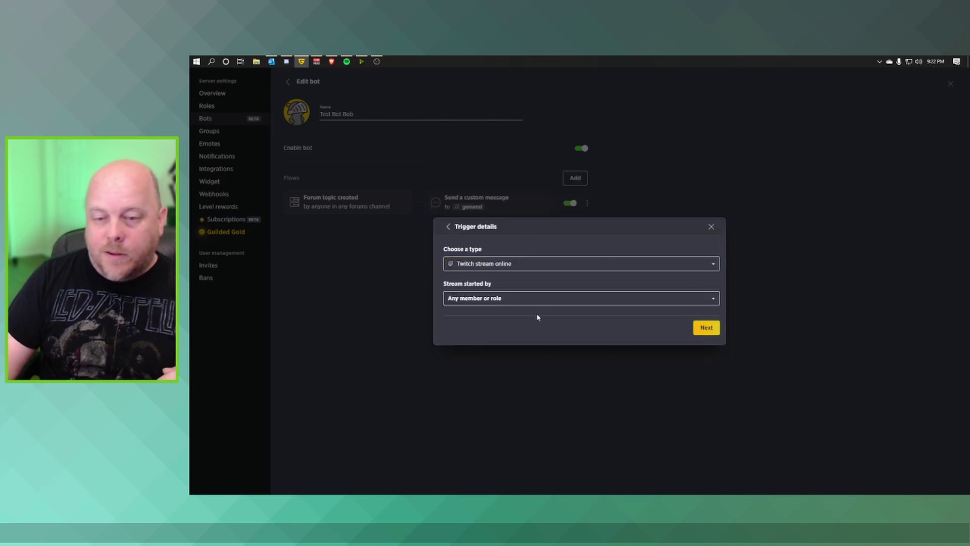
pyautogui.click(556, 300)
pyautogui.click(552, 281)
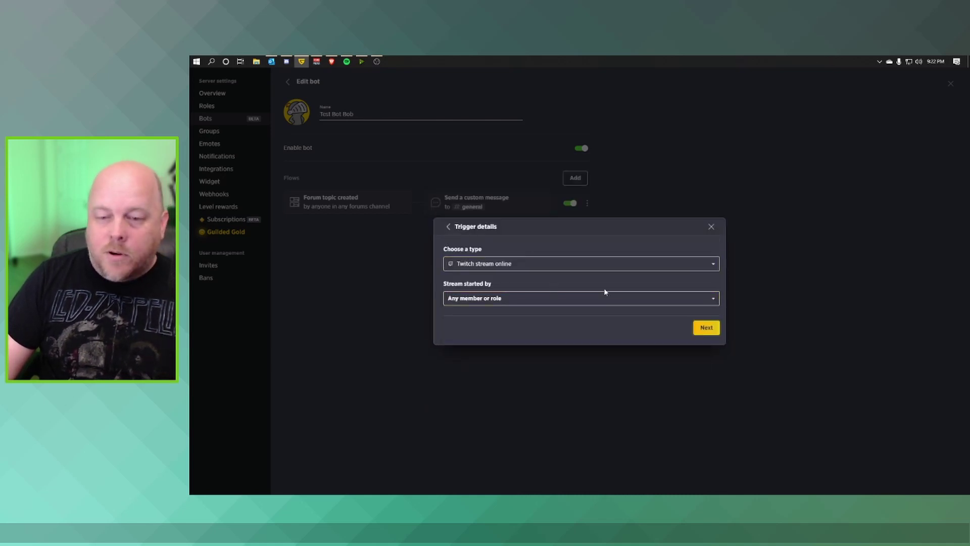
pyautogui.click(707, 326)
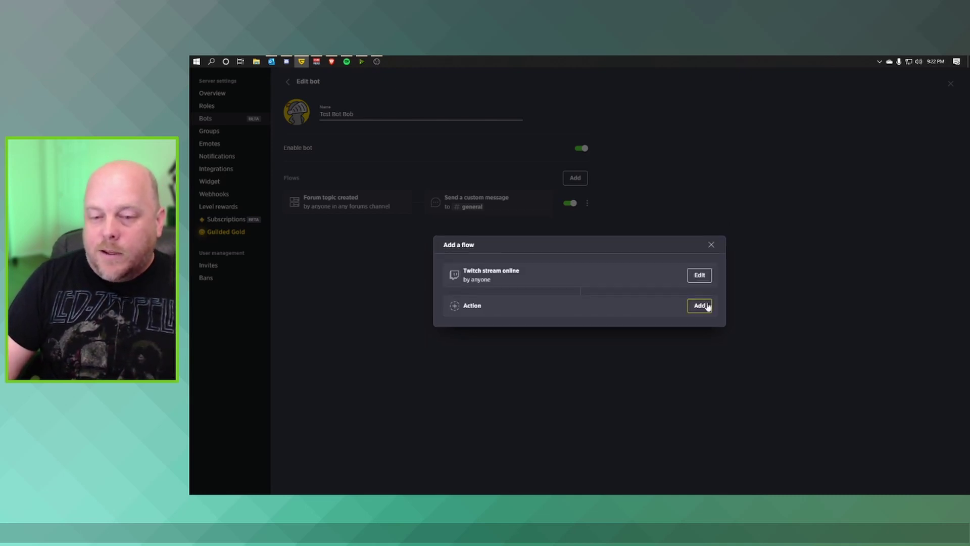
# Add a "Send a custom message" action to the Twitch flow, posting to the default channel.
pyautogui.click(707, 309)
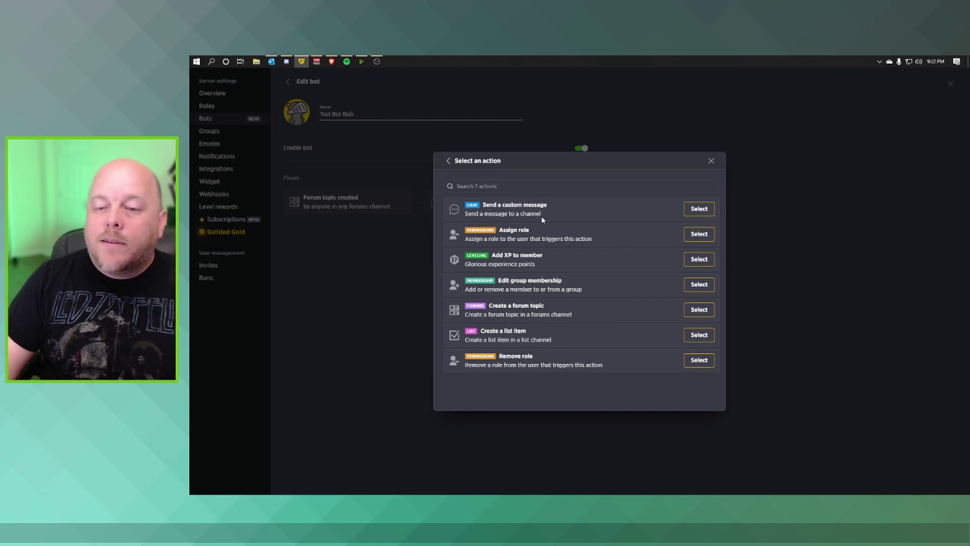
pyautogui.click(701, 209)
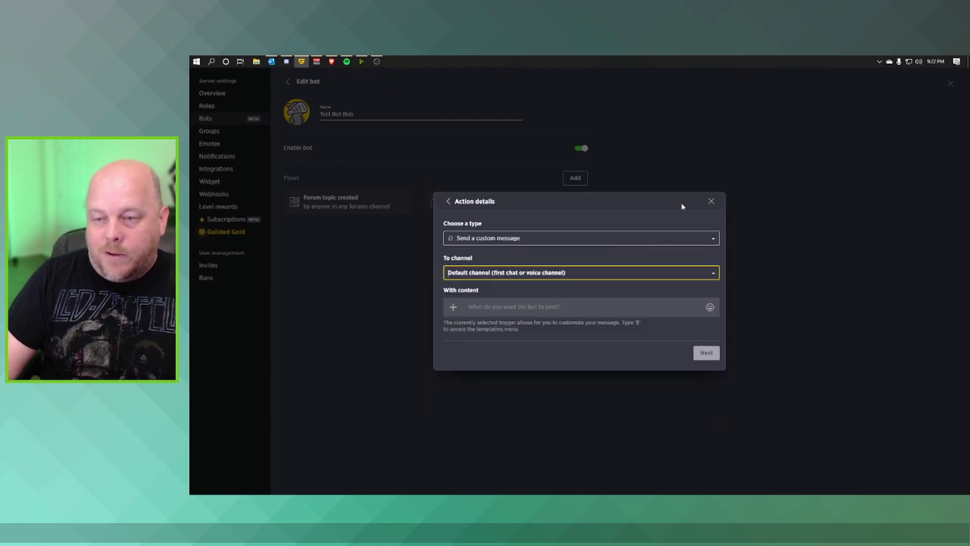
pyautogui.click(593, 306)
pyautogui.click(710, 307)
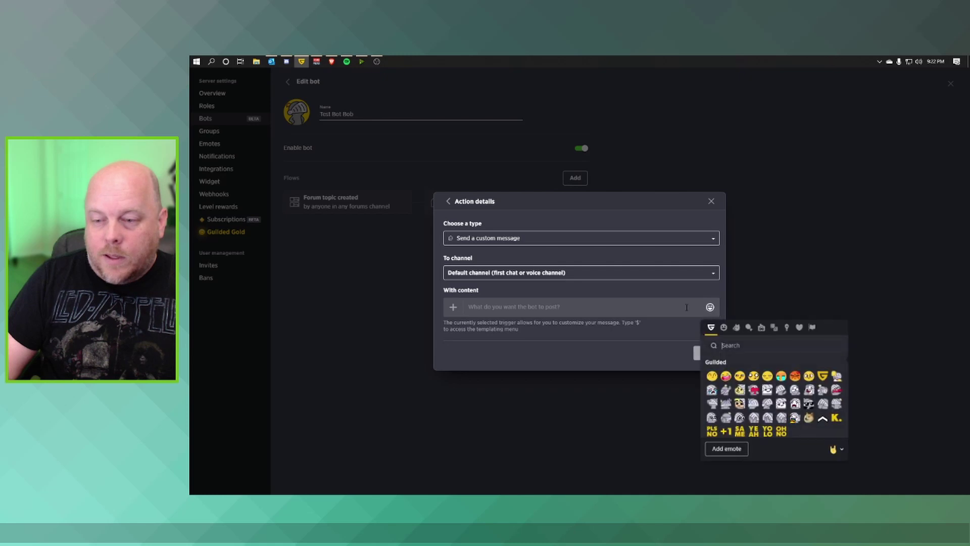
pyautogui.click(478, 307)
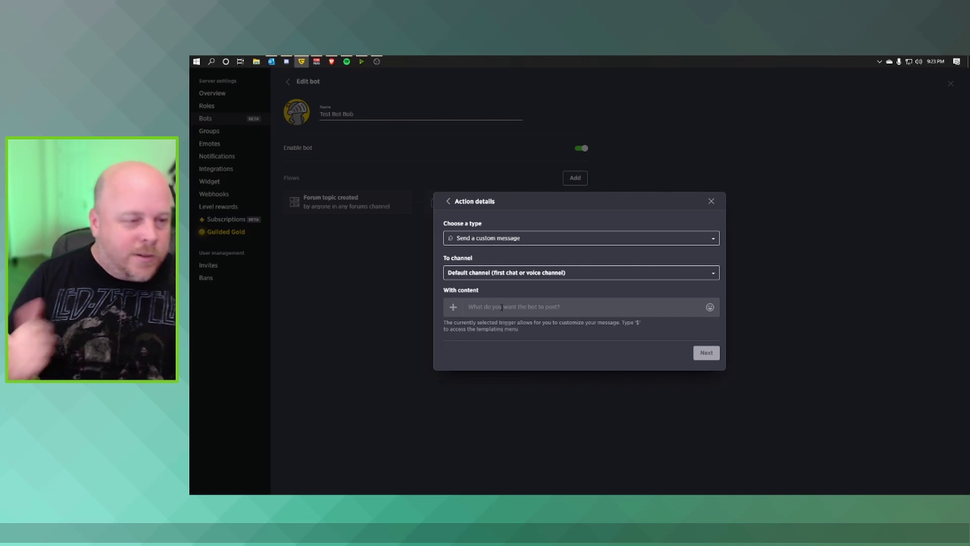
# Compose the bot's message as "$TriggeringUser started streaming $TriggeringStreamLink:Link" using the template variables, and accept the action.
pyautogui.write('$')
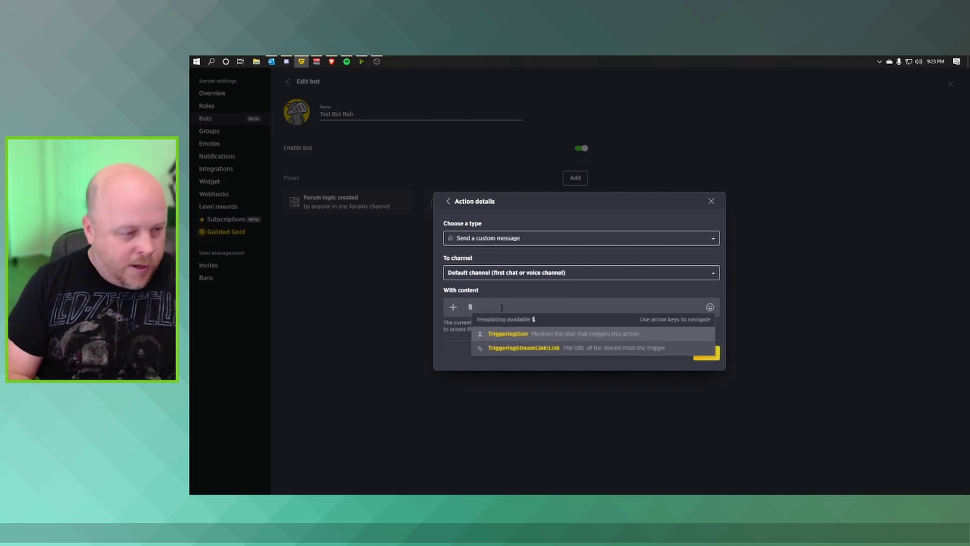
pyautogui.write('T')
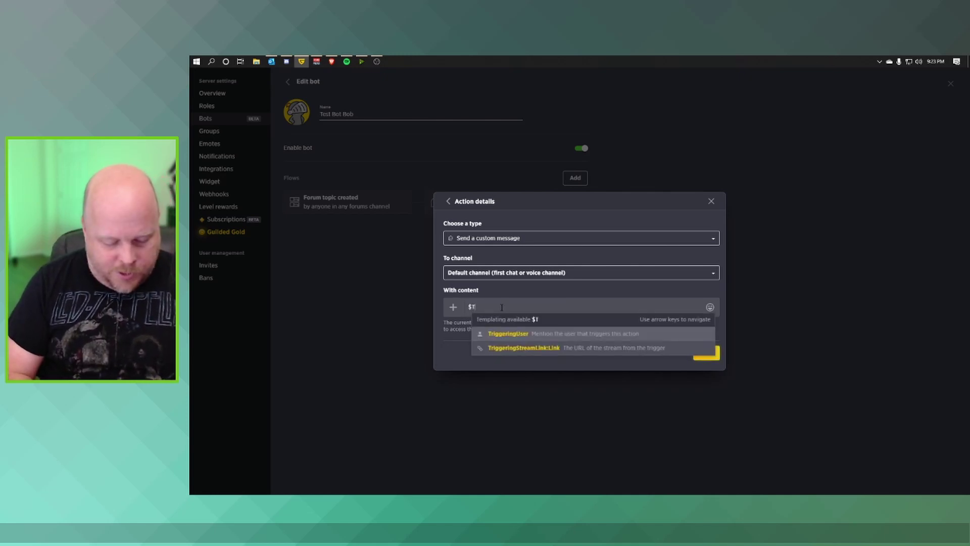
pyautogui.write('rigger')
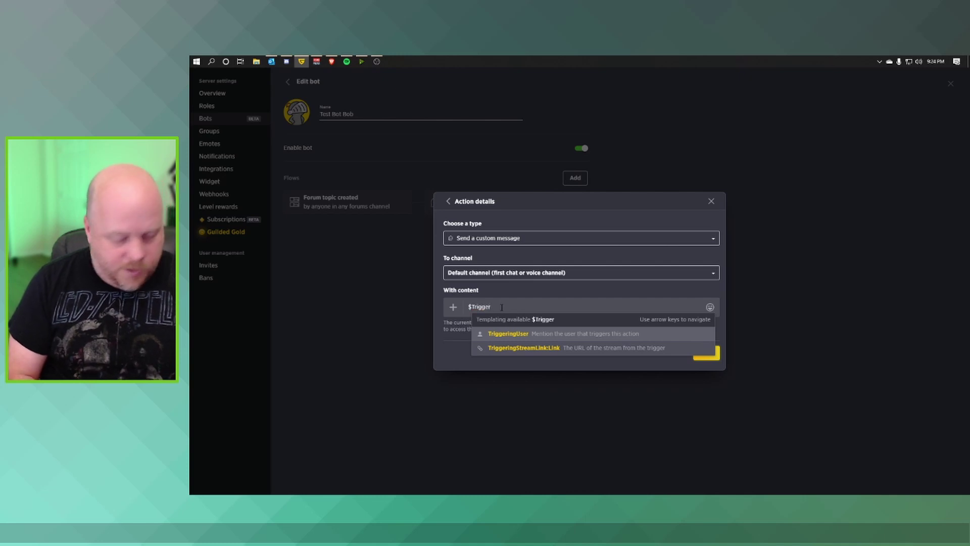
pyautogui.write('ingUs')
pyautogui.press('Return')
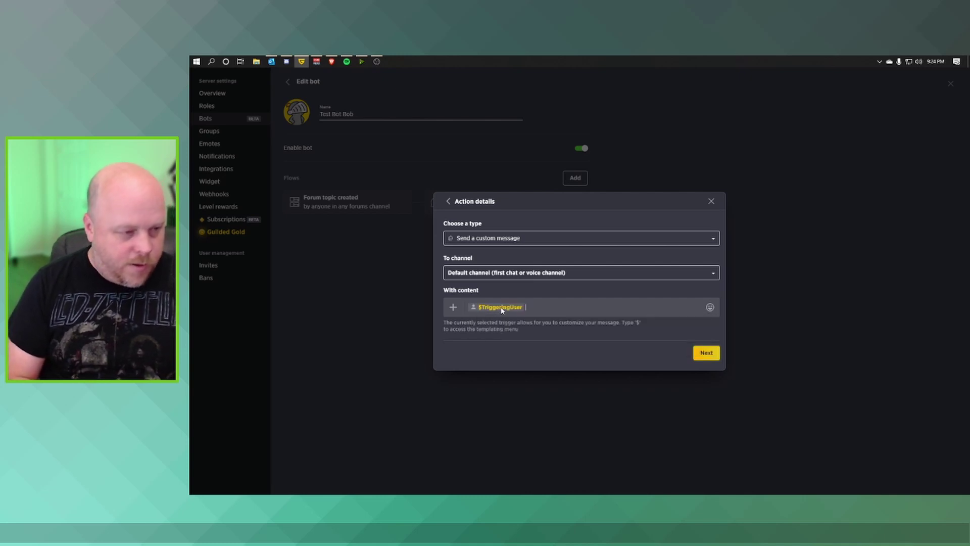
pyautogui.write('starte')
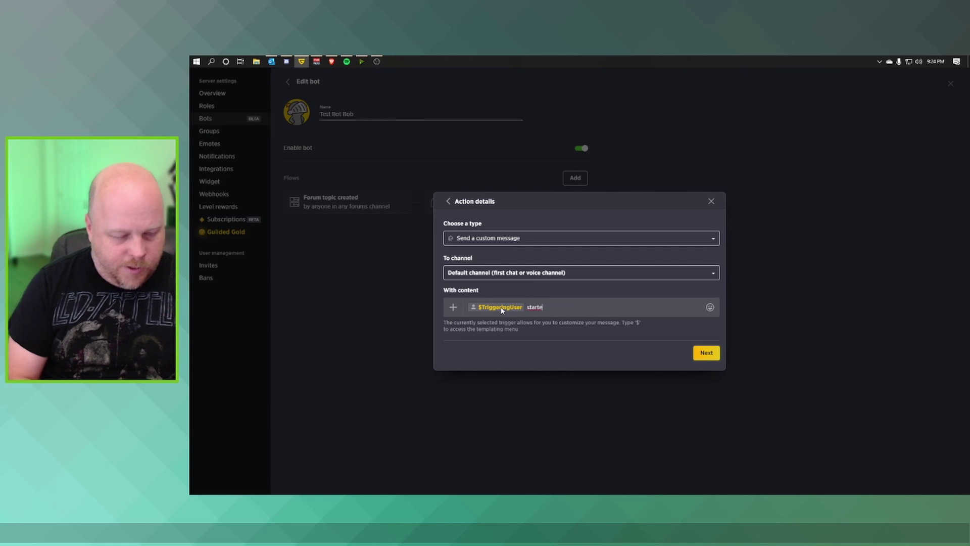
pyautogui.write('d streaming')
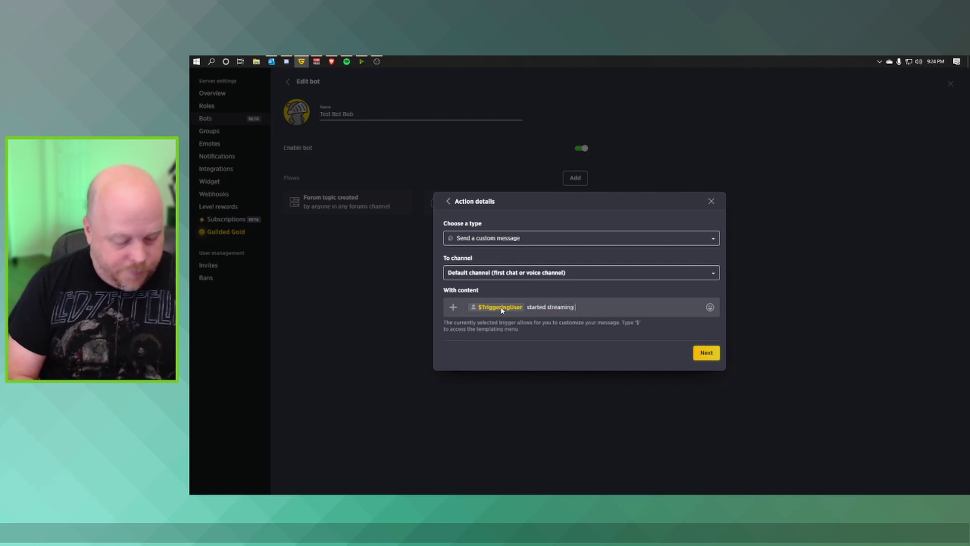
pyautogui.write(' $')
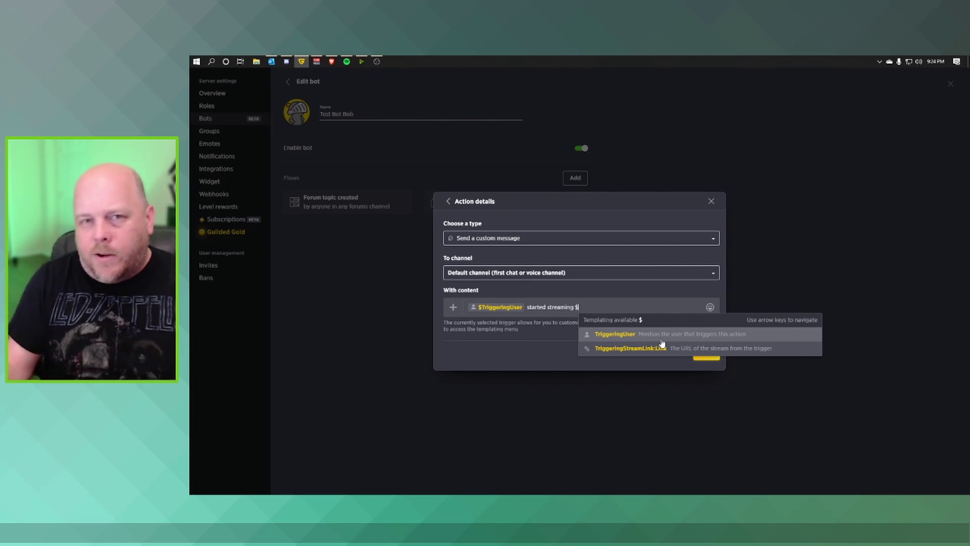
pyautogui.click(637, 349)
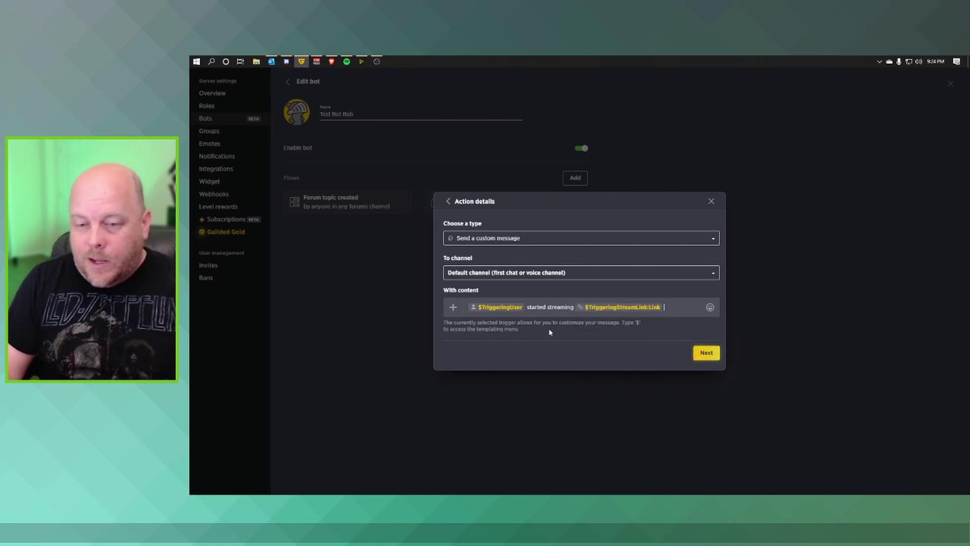
pyautogui.click(702, 354)
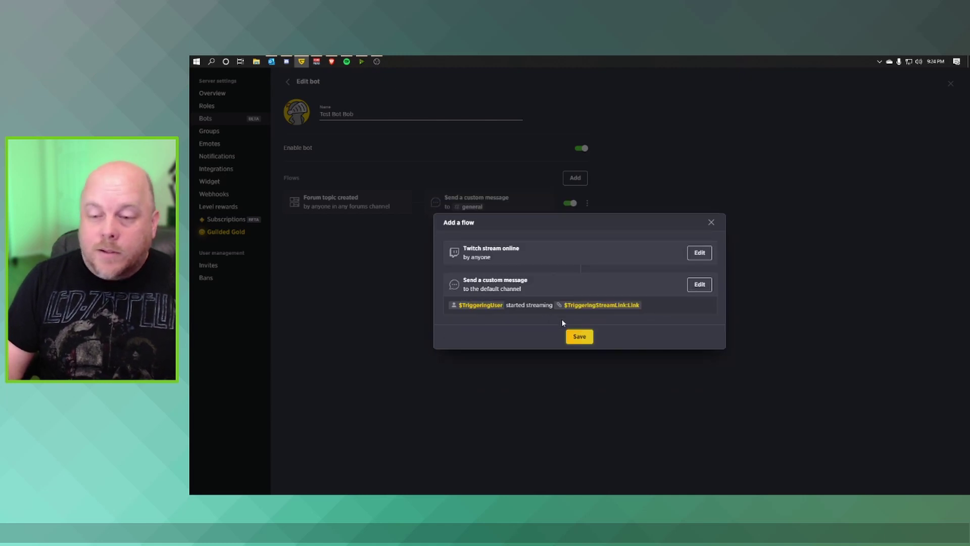
# Save the Twitch flow and the changes to Test Bot Bob, and leave the server settings.
pyautogui.click(570, 334)
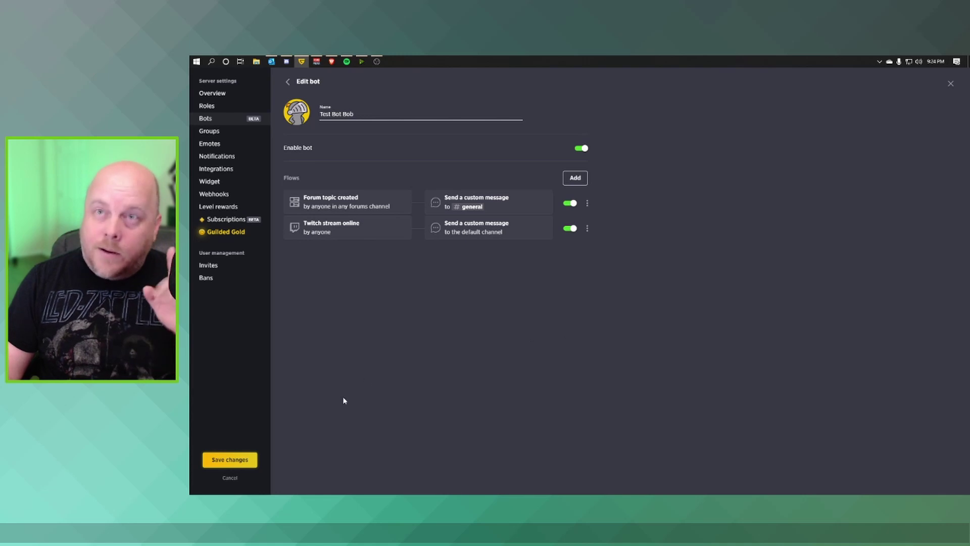
pyautogui.click(222, 461)
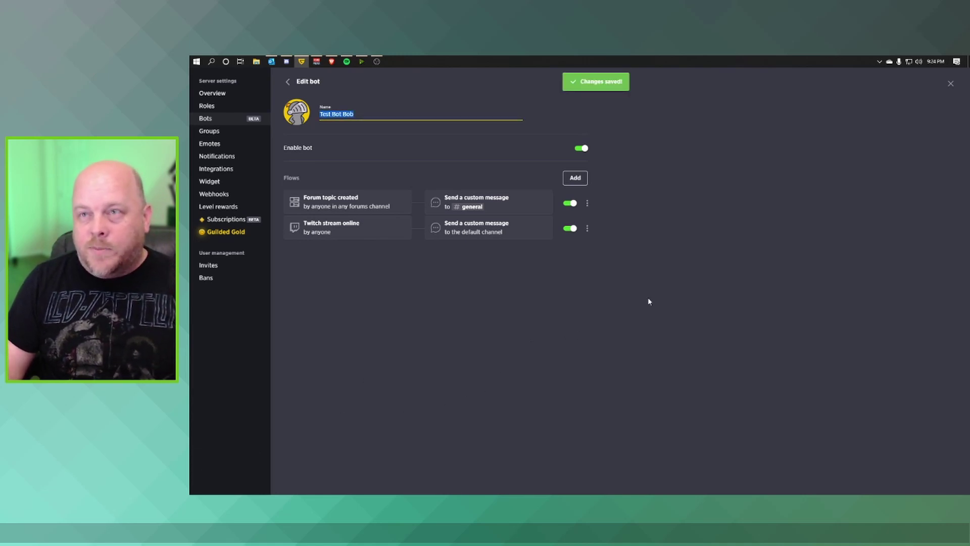
pyautogui.click(950, 84)
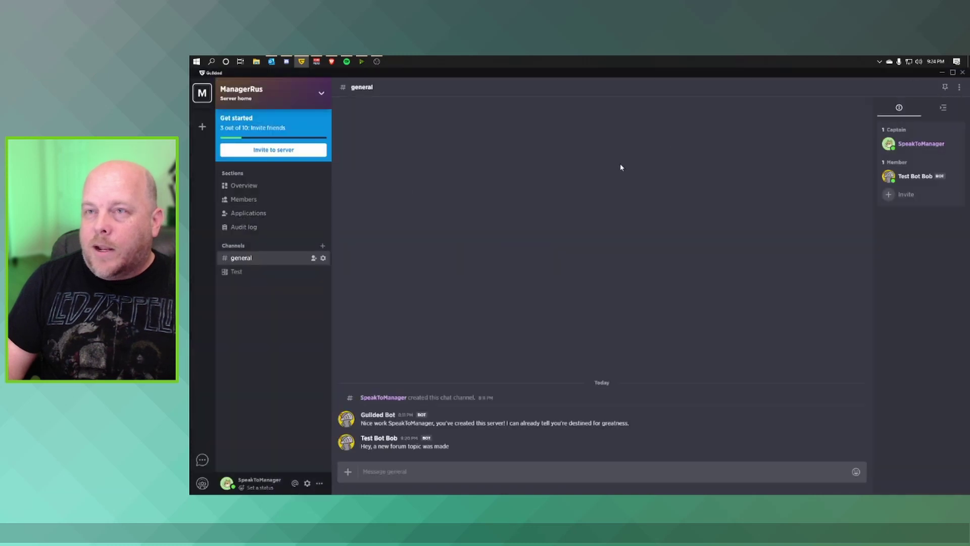